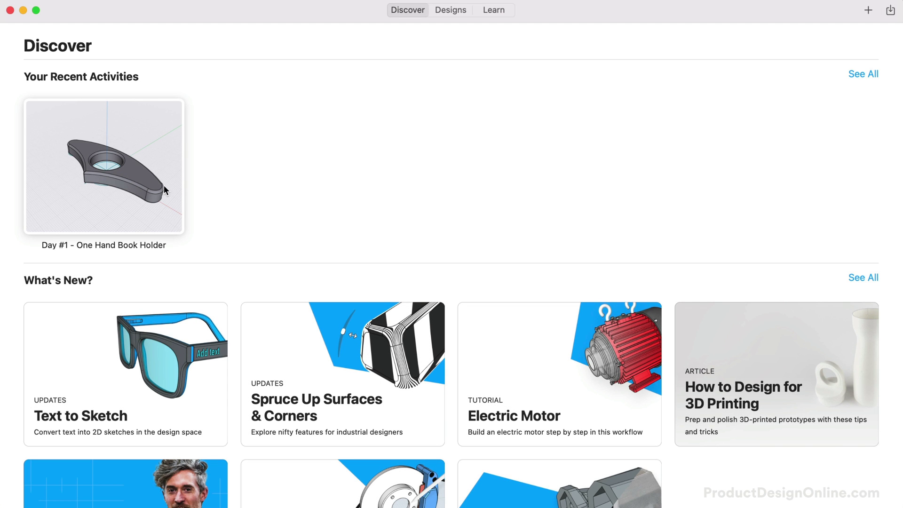
- Browse Discover, then view this Mac's designs and inspect the book holder's action menu
scroll(221, 194, down, 5)
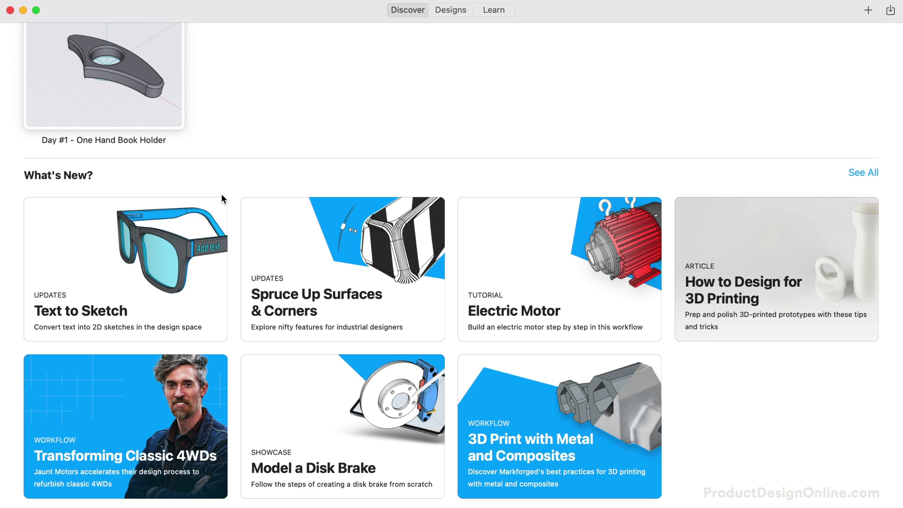
scroll(221, 193, up, 2)
scroll(222, 195, up, 3)
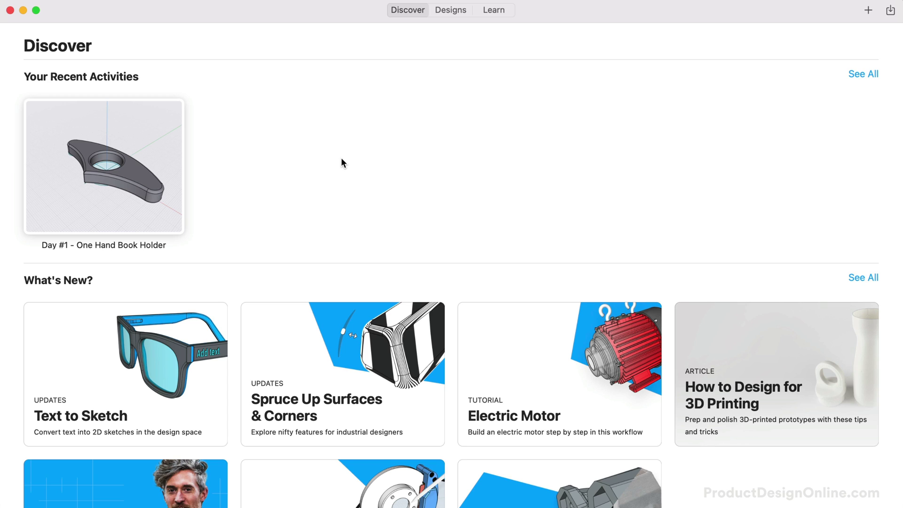
click(436, 14)
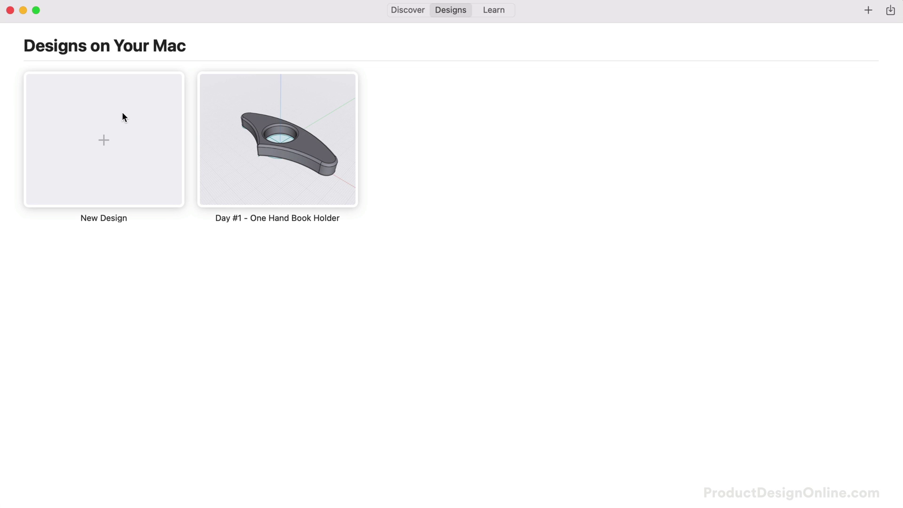
right_click(279, 102)
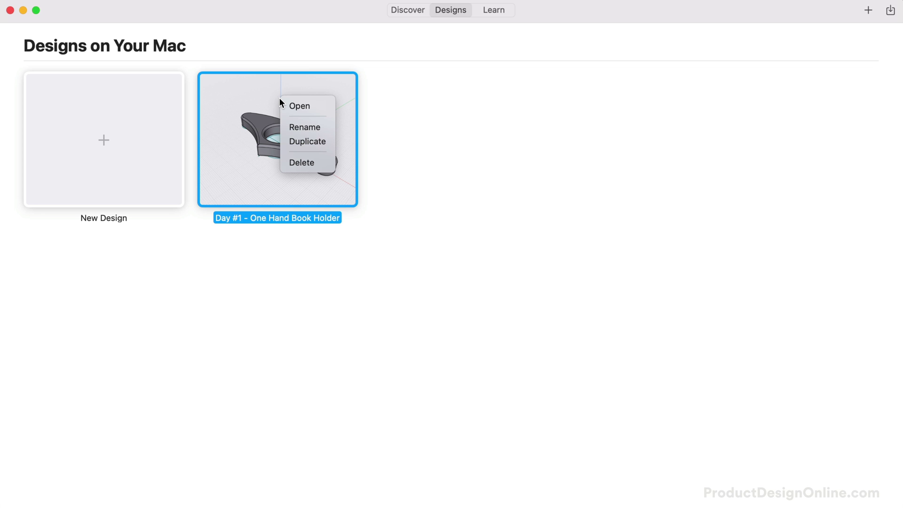
click(371, 106)
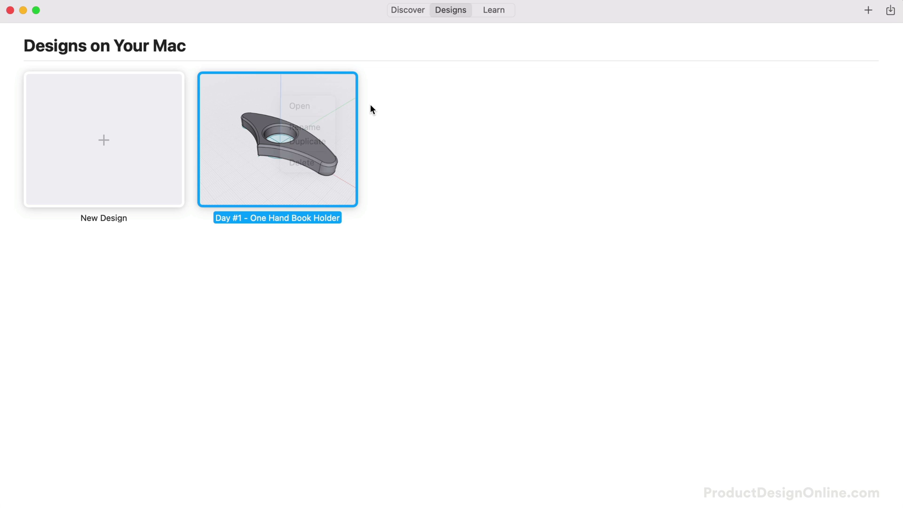
click(387, 107)
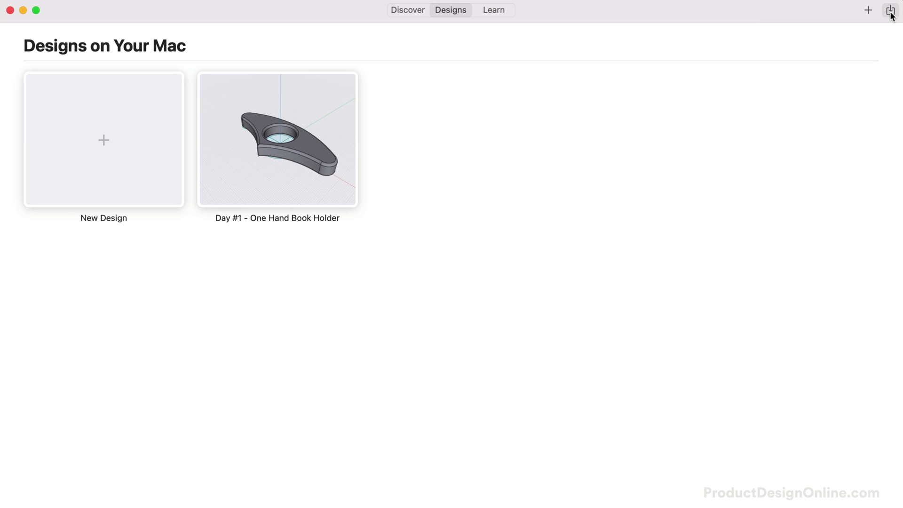
- Open and cancel the file import dialog, then go to the Learn tutorials
click(891, 12)
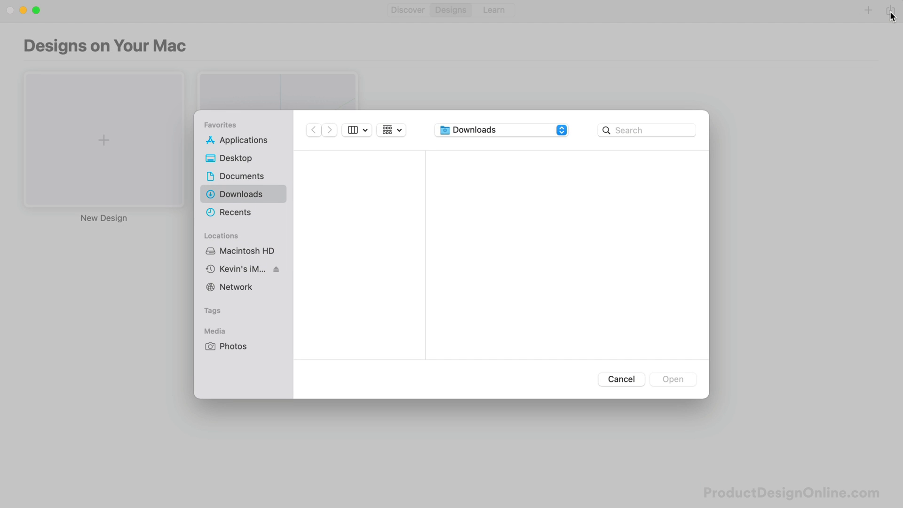
click(633, 379)
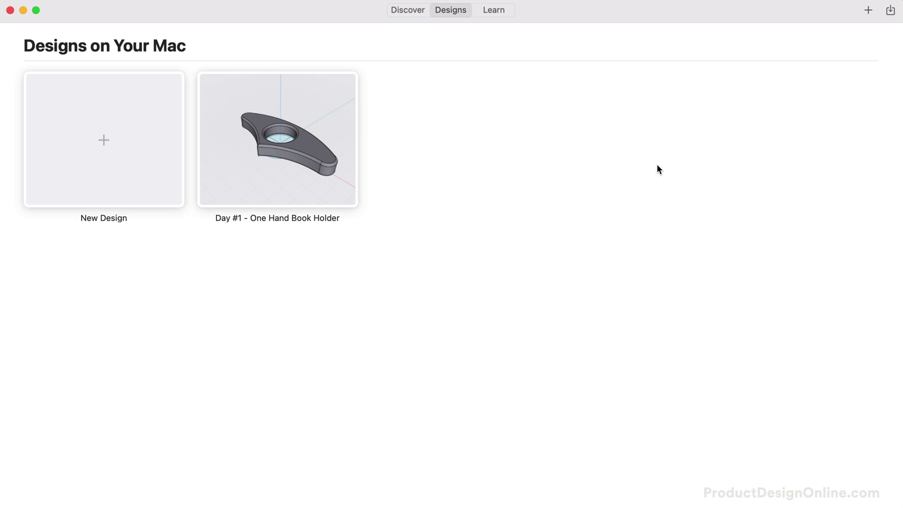
click(495, 12)
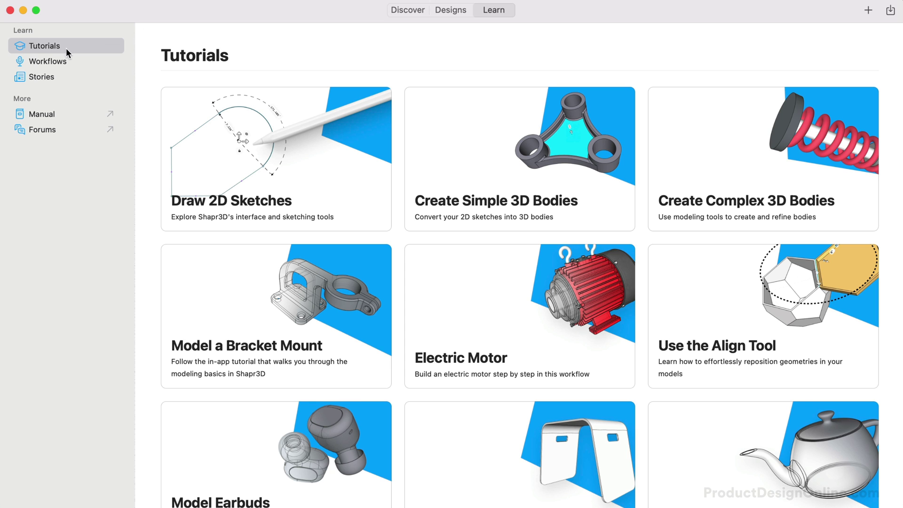
- Browse the Workflows and Stories collections in the Learn sidebar
click(69, 65)
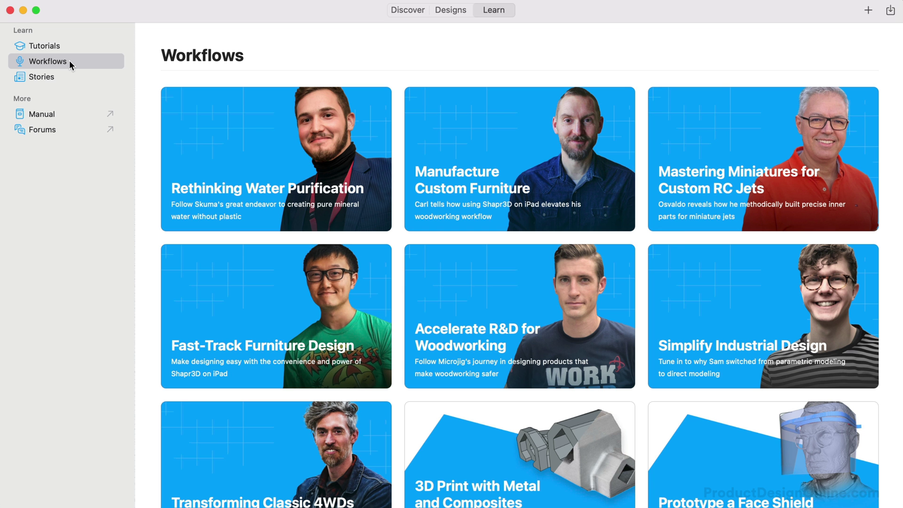
click(91, 78)
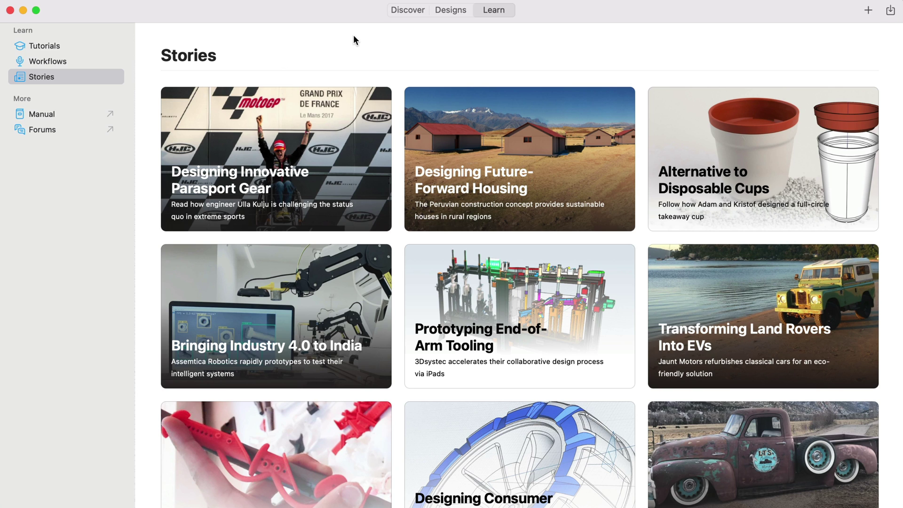
- Open the Day #1 - One Hand Book Holder design and check the item filter, keeping All Items
click(451, 10)
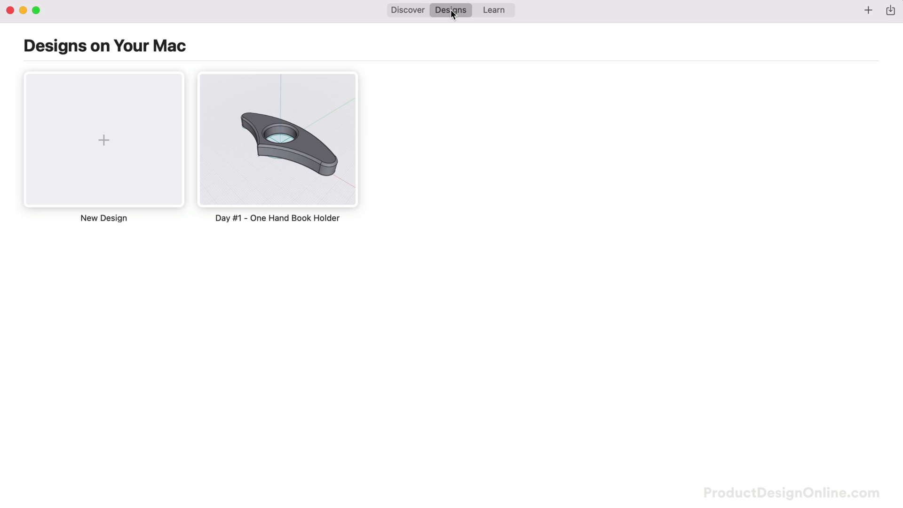
double_click(308, 112)
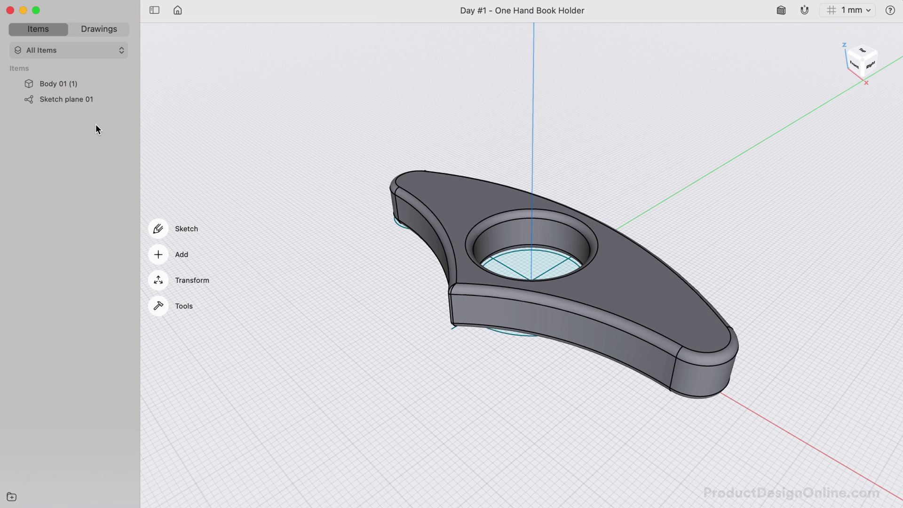
click(87, 54)
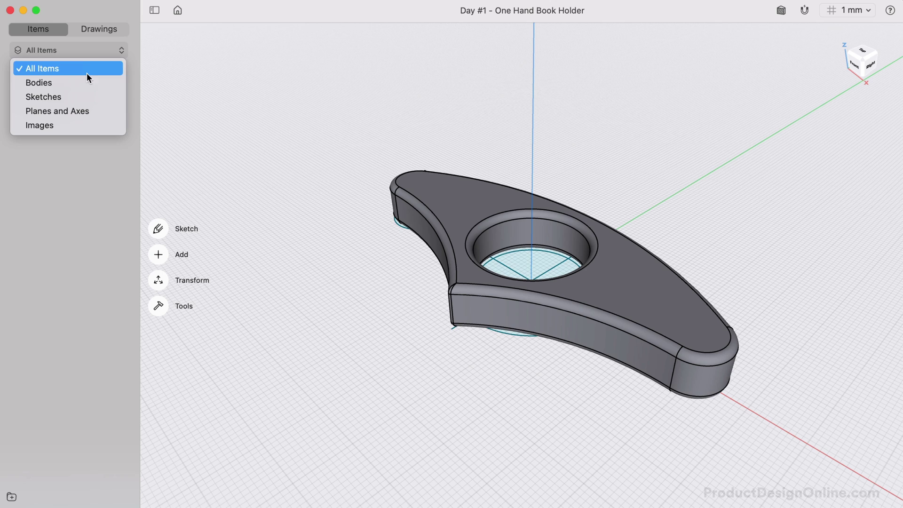
click(80, 215)
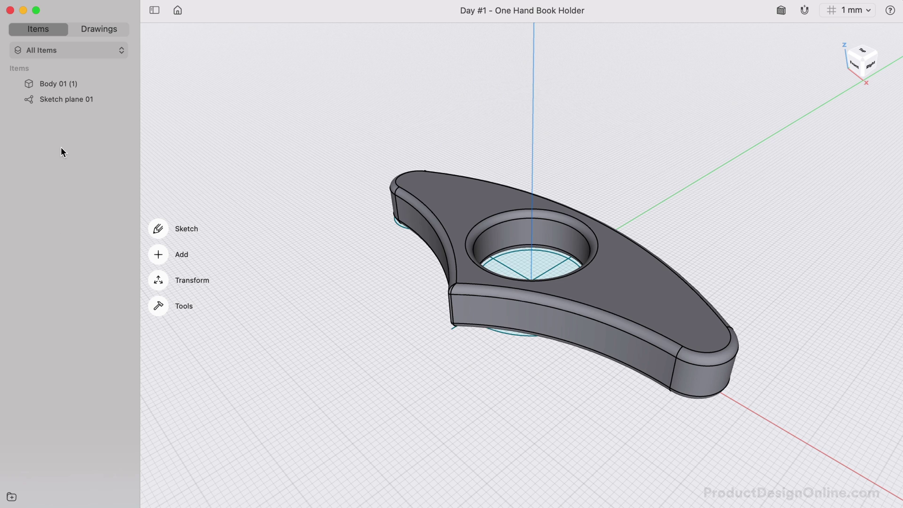
- Select Body 01 (1) and Sketch plane 01, toggle the body's visibility, and view its actions
click(75, 83)
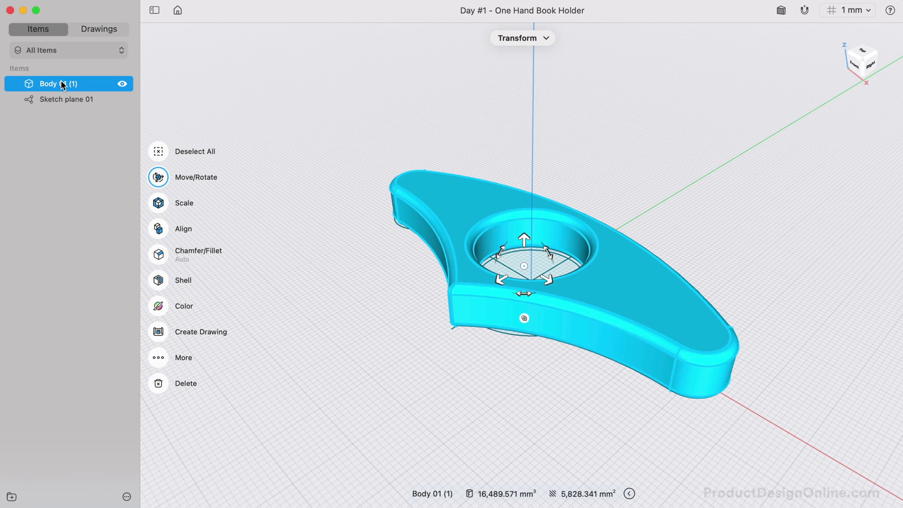
click(91, 104)
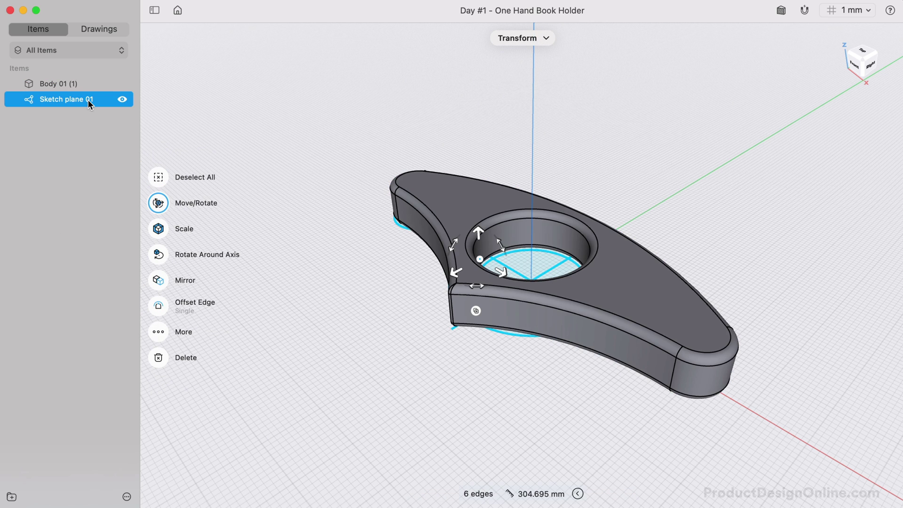
click(88, 85)
click(122, 84)
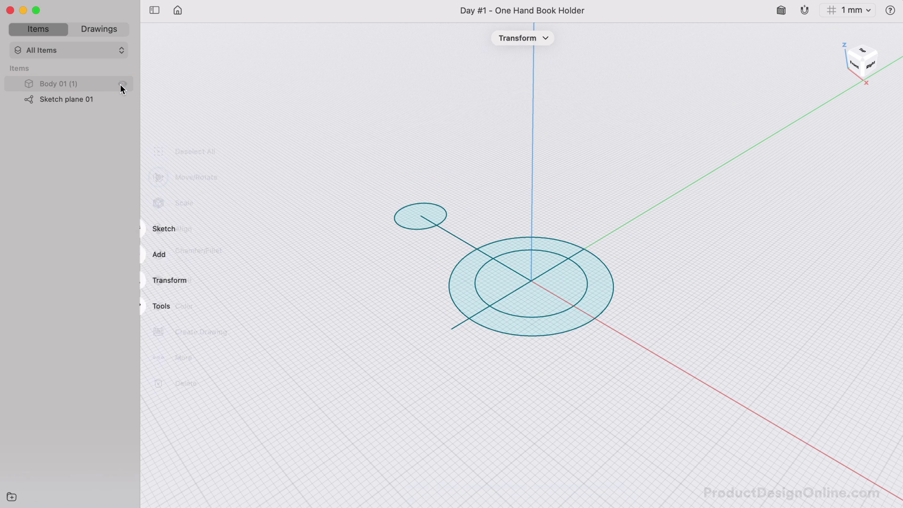
click(121, 85)
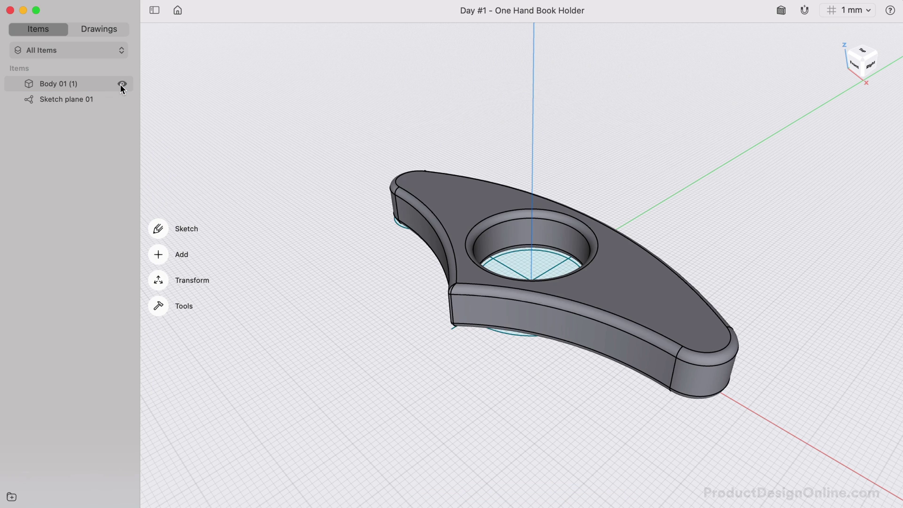
right_click(94, 89)
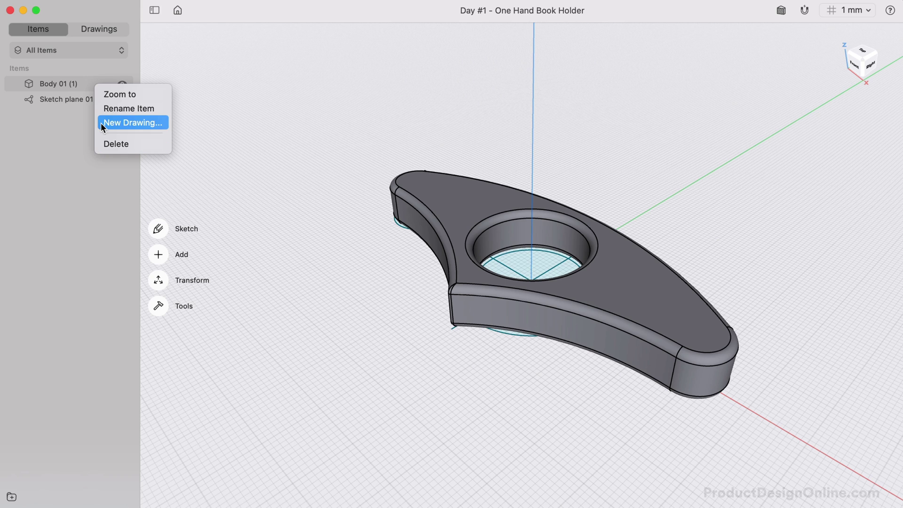
click(73, 127)
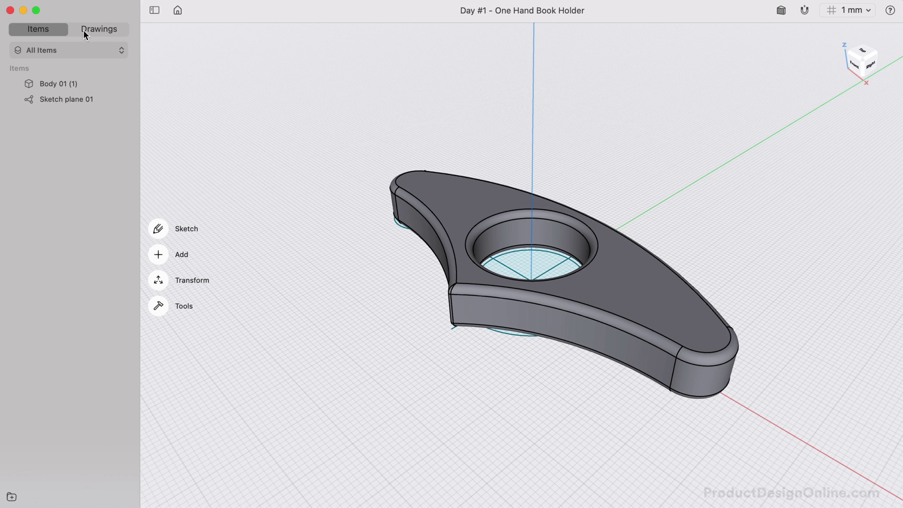
- Browse the Drawings and Items tabs, reopen the design from Home, and hide the items list
click(103, 32)
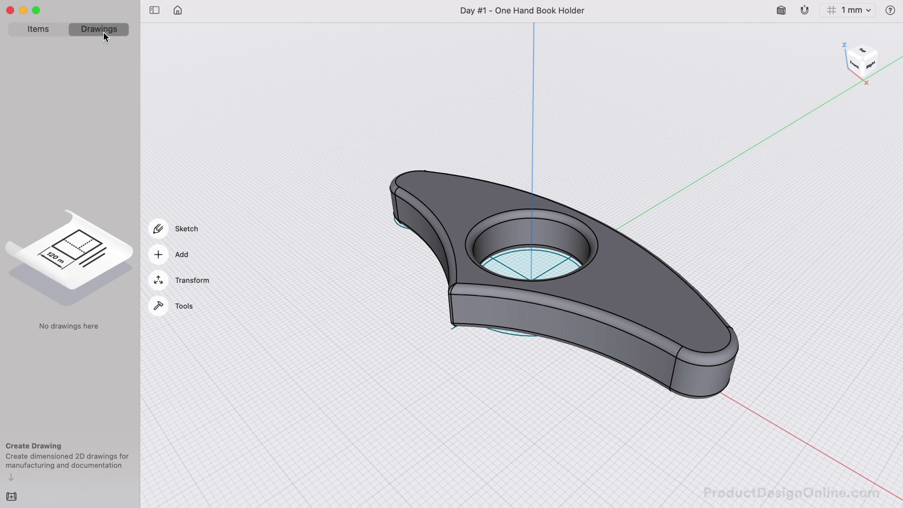
click(45, 29)
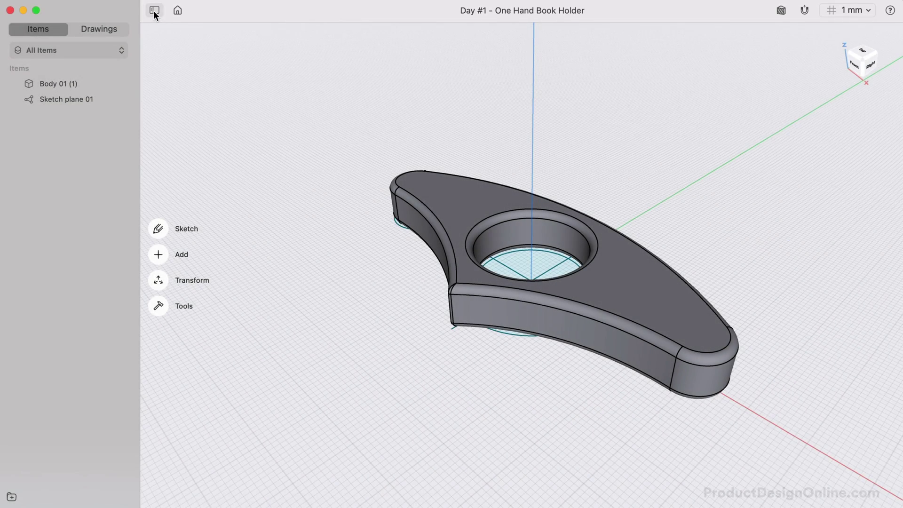
click(154, 10)
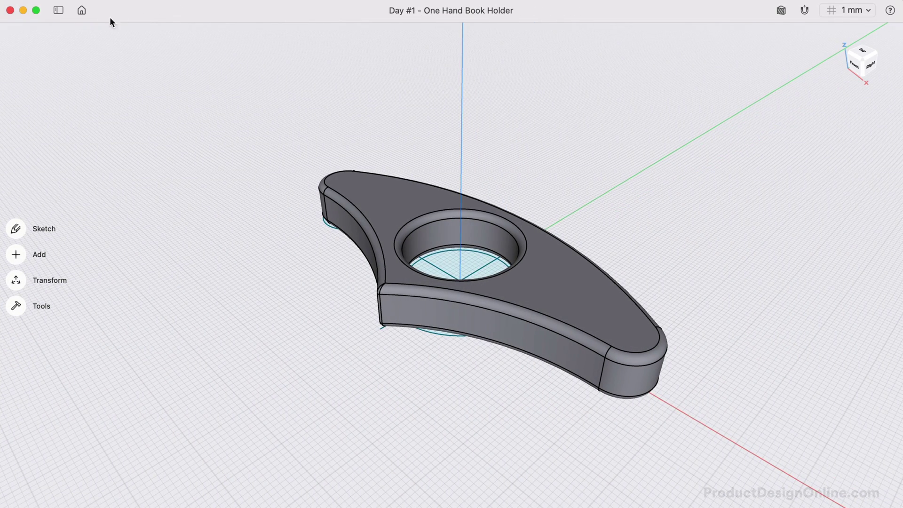
click(82, 11)
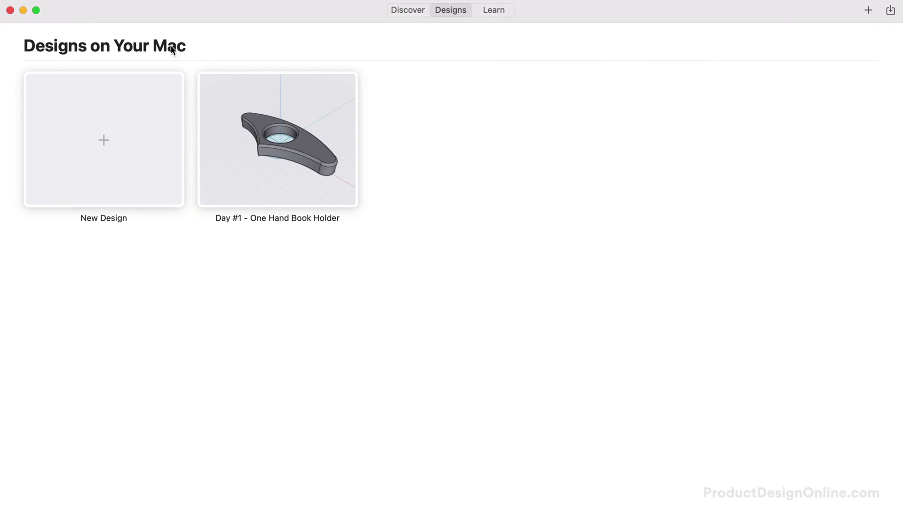
double_click(262, 88)
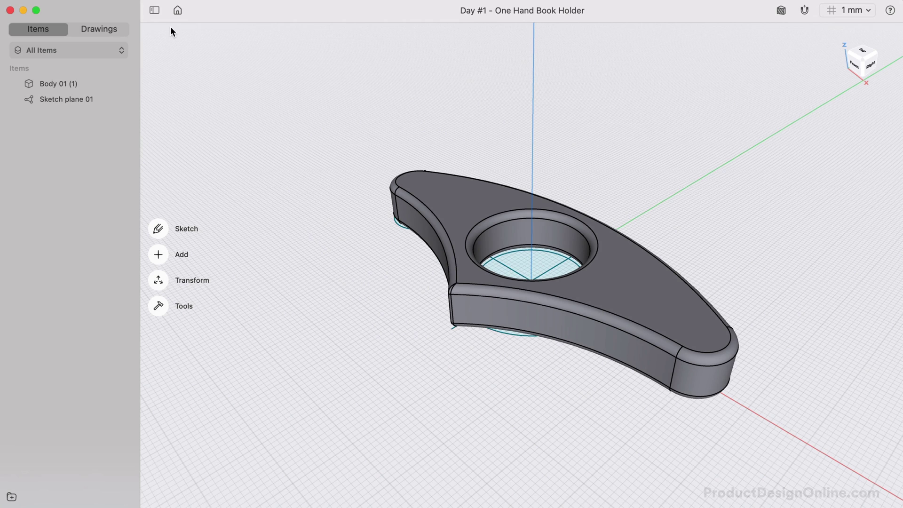
click(154, 11)
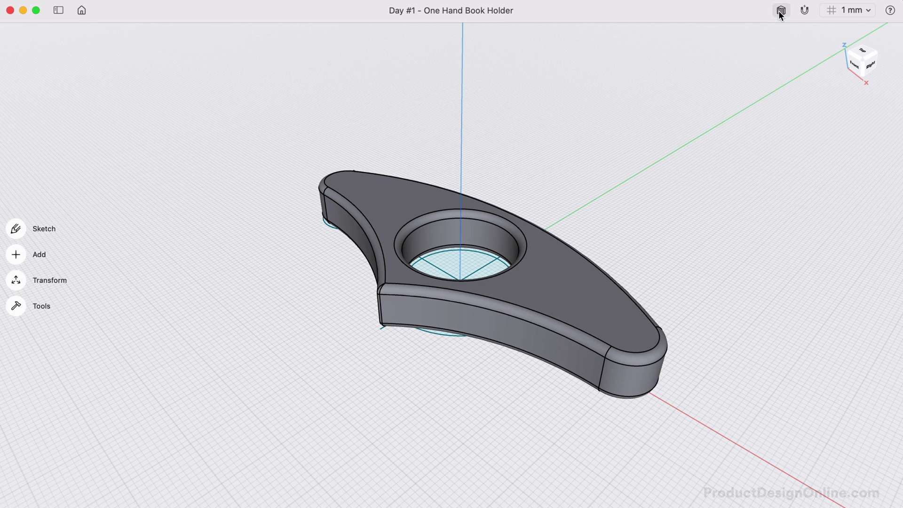
click(856, 69)
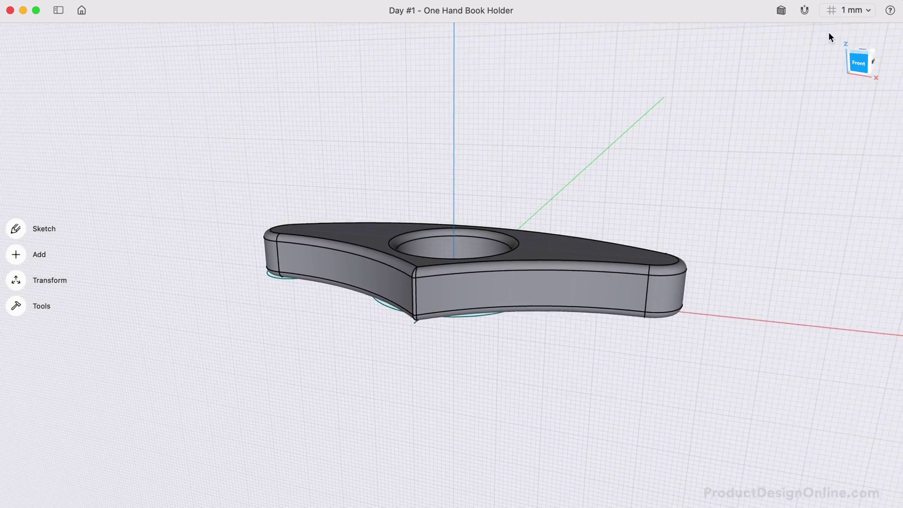
click(858, 62)
click(857, 61)
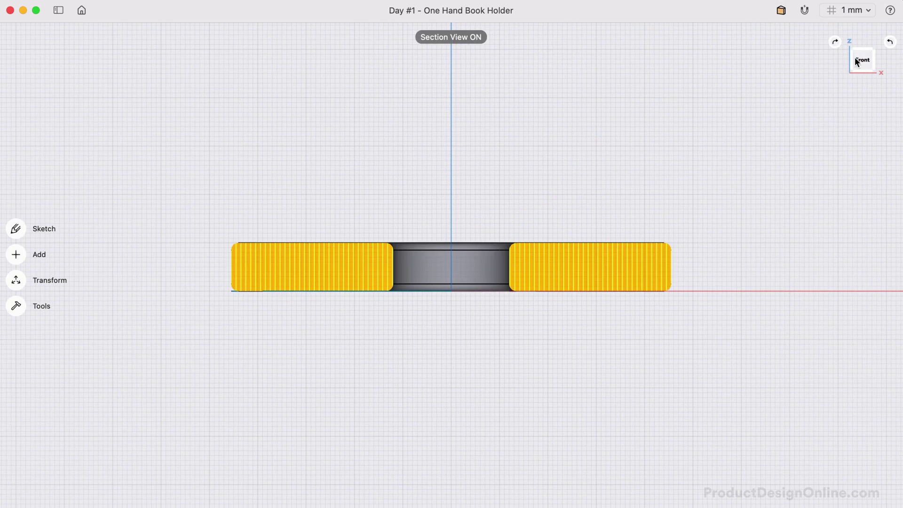
mouse_move(855, 63)
mouse_down()
mouse_move(822, 93)
mouse_move(830, 84)
mouse_up()
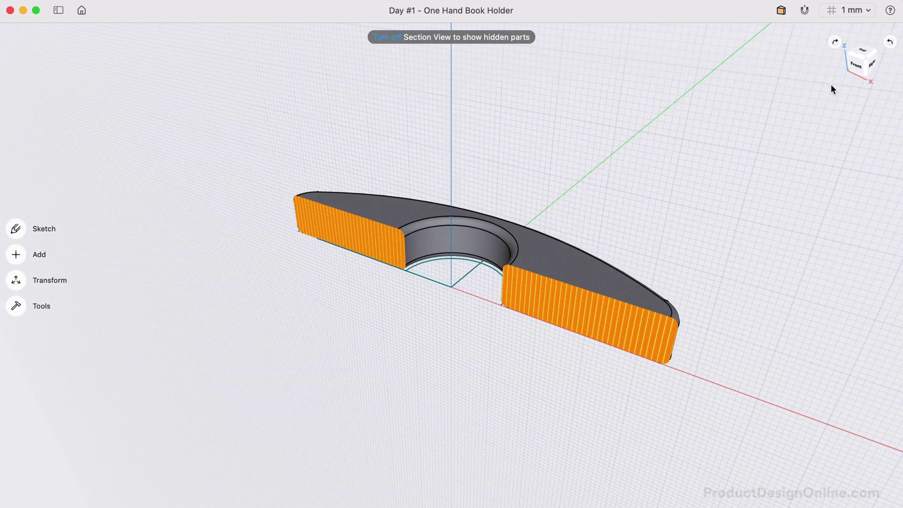
click(391, 38)
click(804, 10)
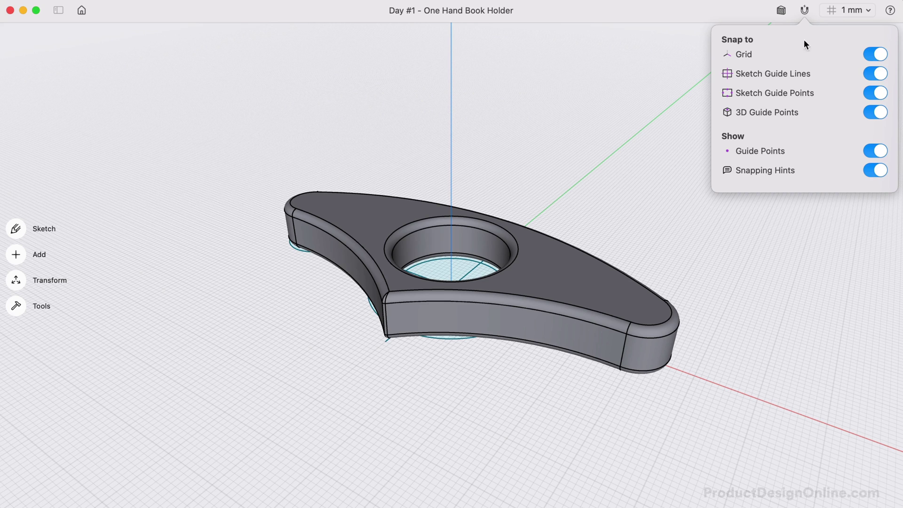
click(836, 11)
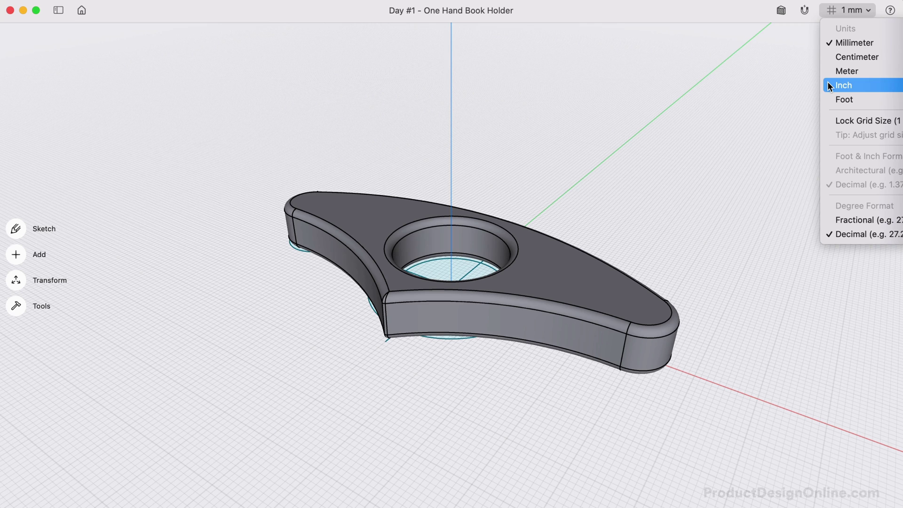
click(833, 13)
click(890, 10)
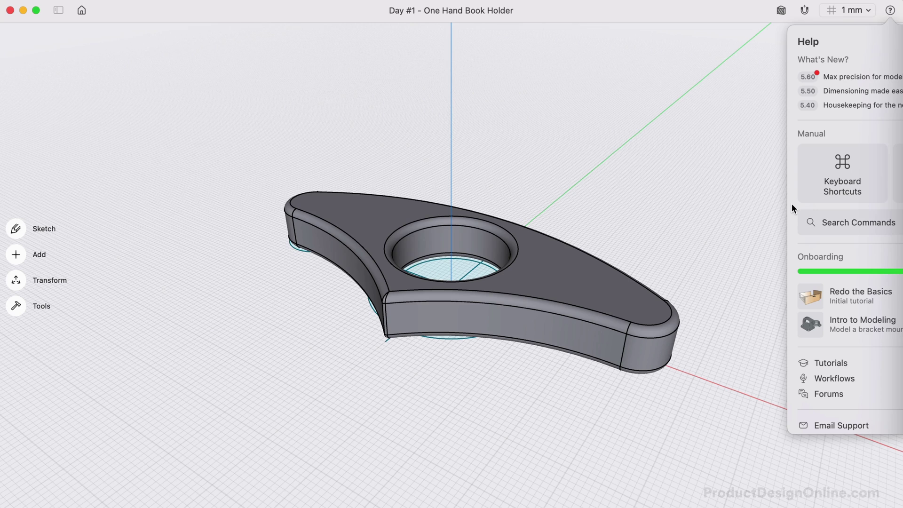
click(833, 219)
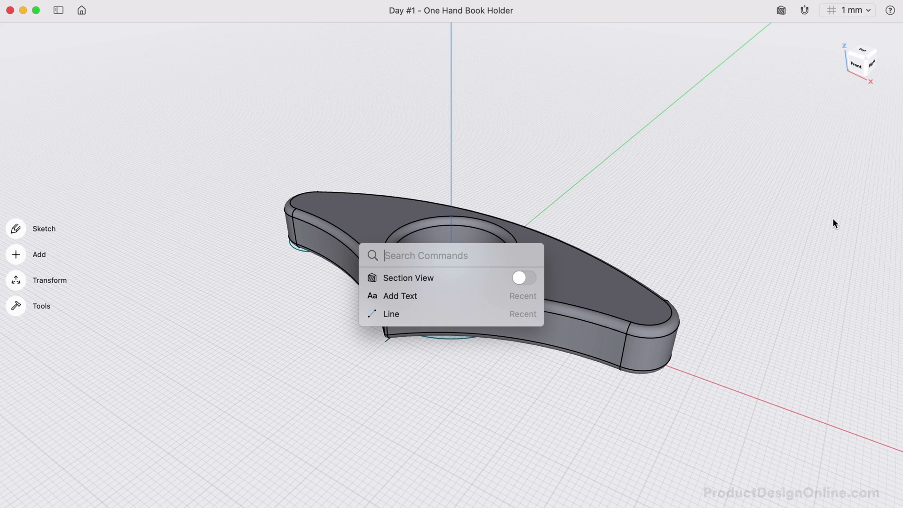
key(Escape)
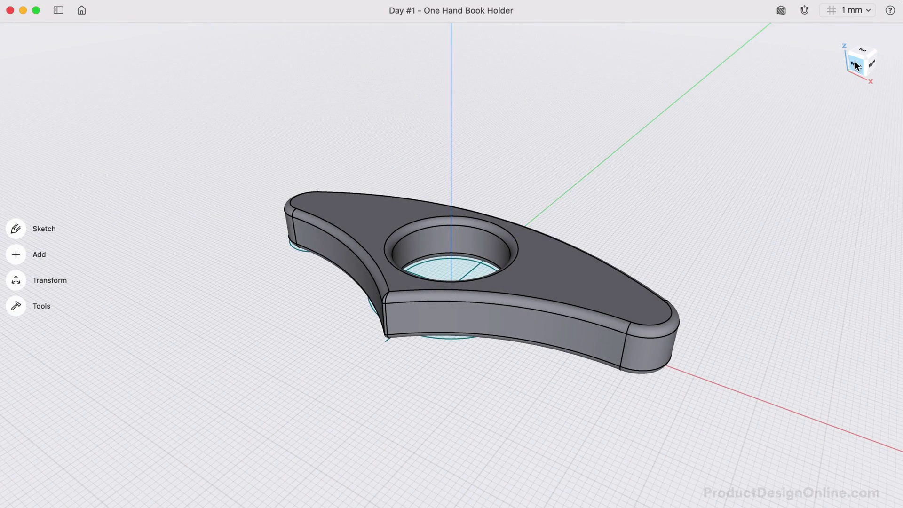
click(854, 66)
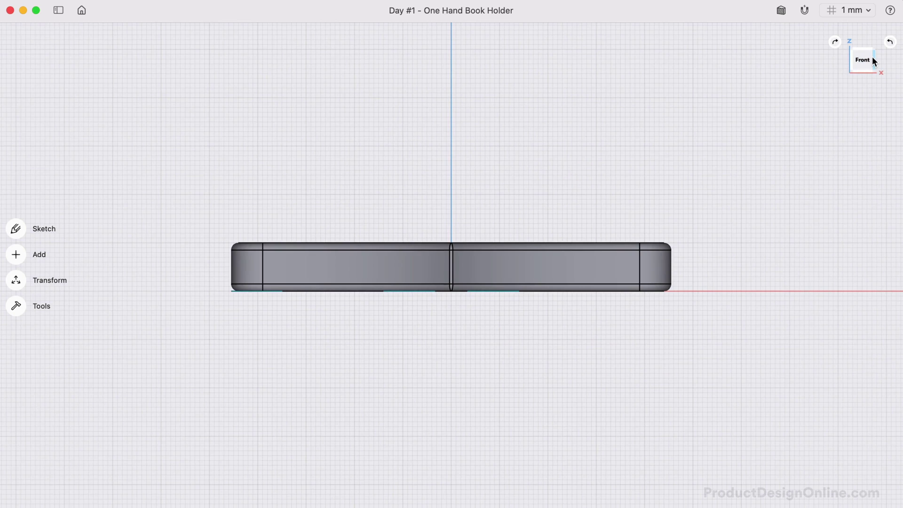
click(872, 59)
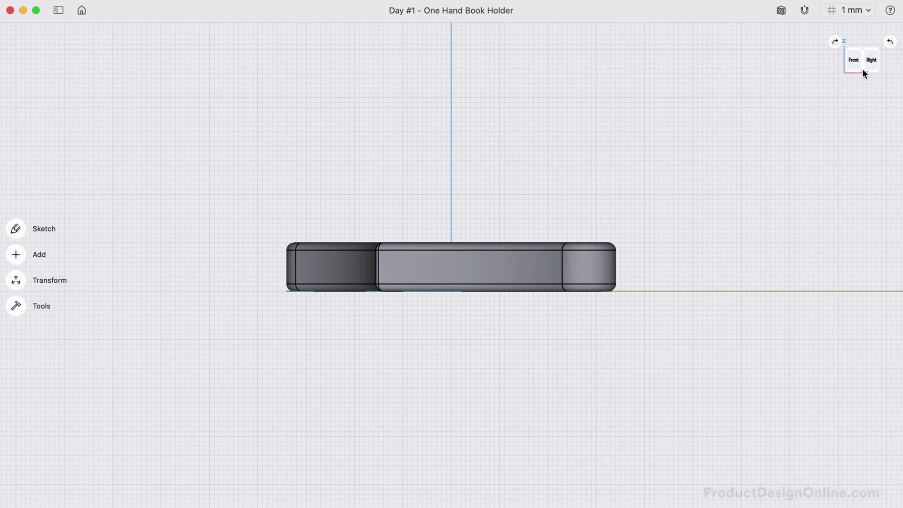
click(862, 69)
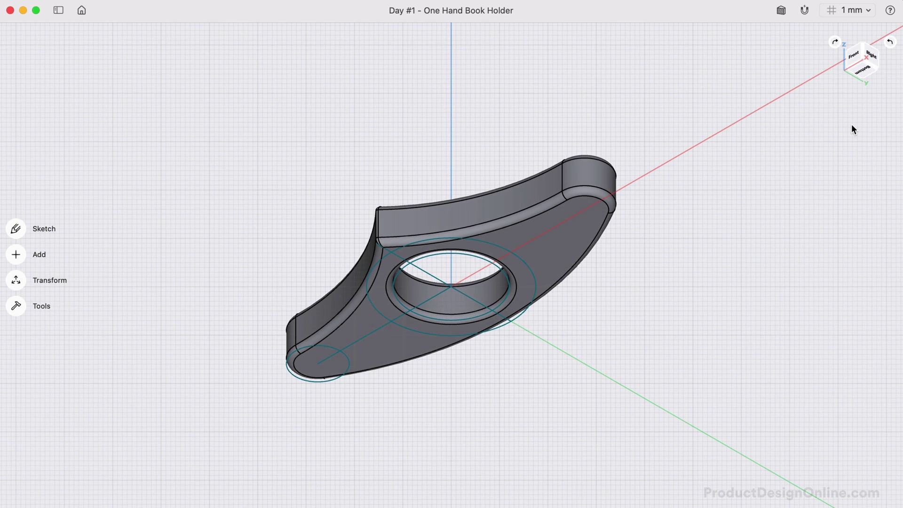
click(834, 42)
click(834, 43)
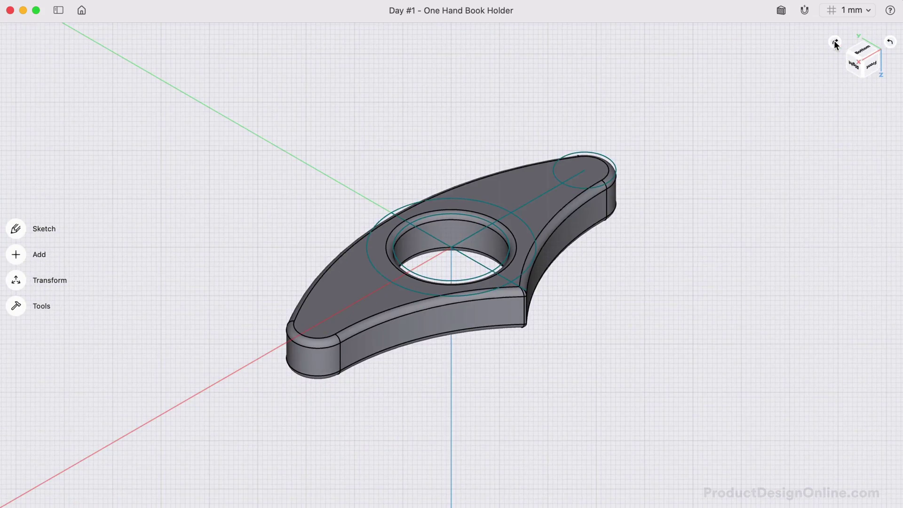
click(834, 42)
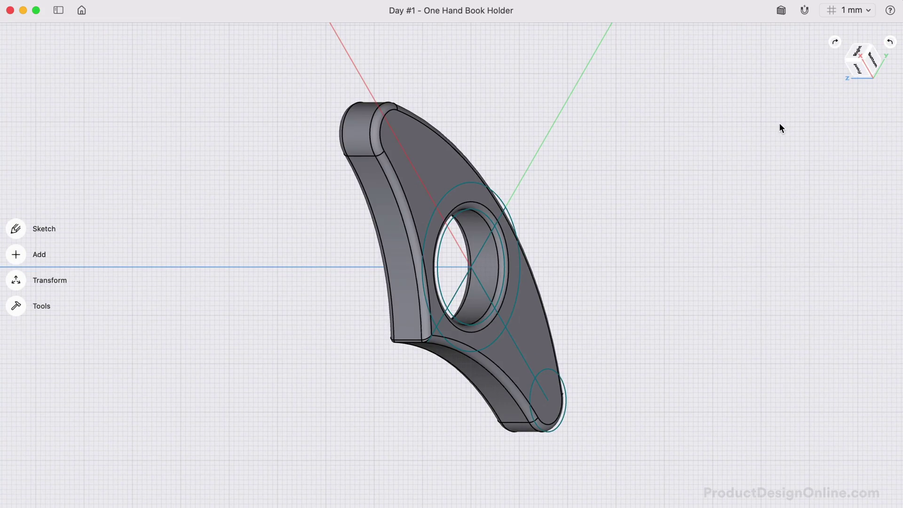
click(855, 60)
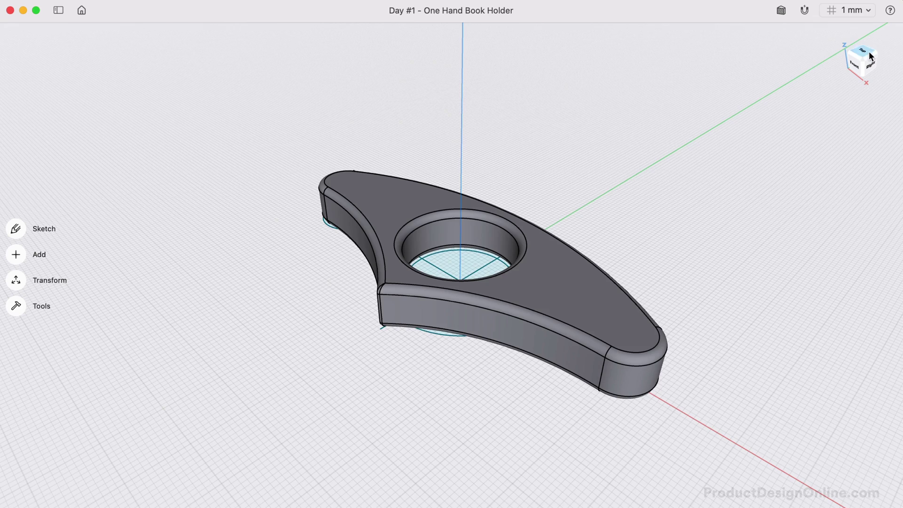
key(super+1)
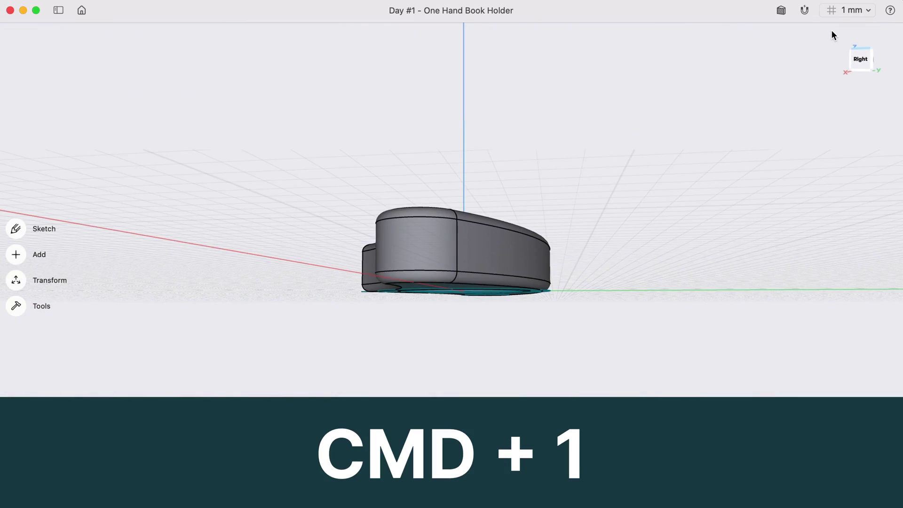
key(super+1)
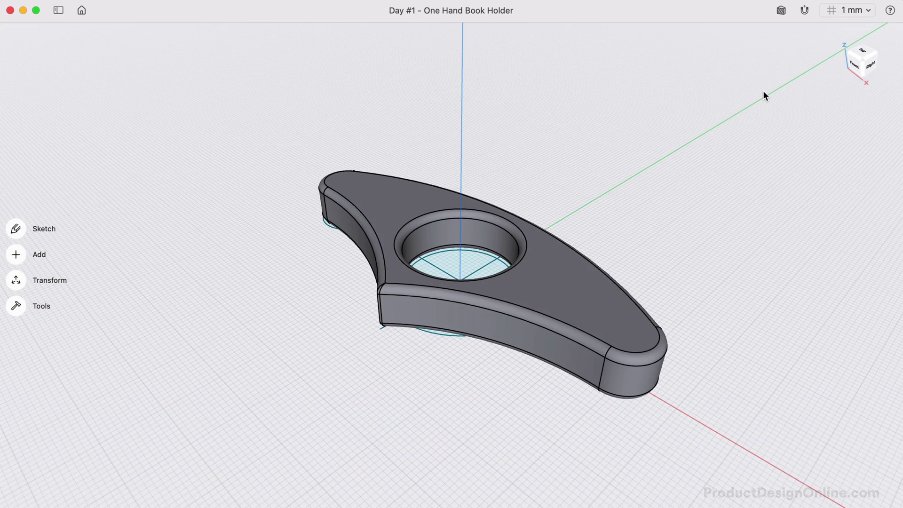
click(859, 56)
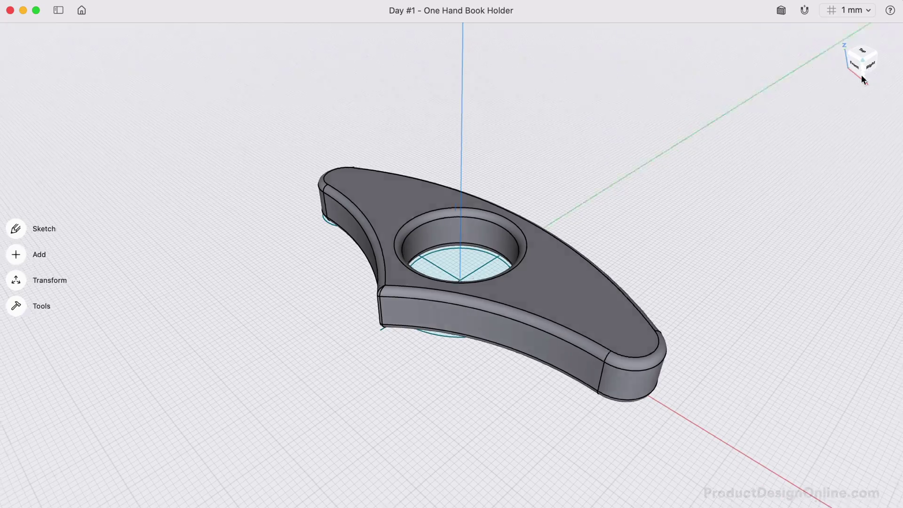
middle_drag(829, 110, 831, 47)
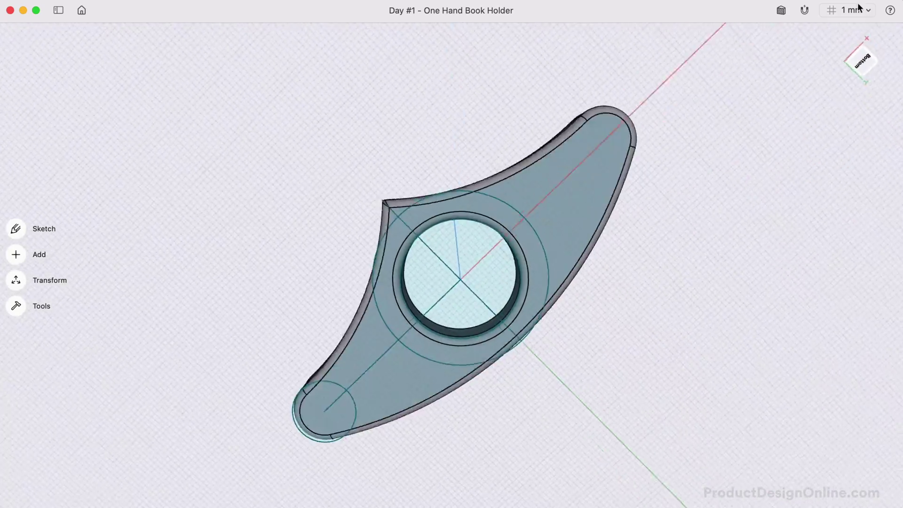
click(867, 71)
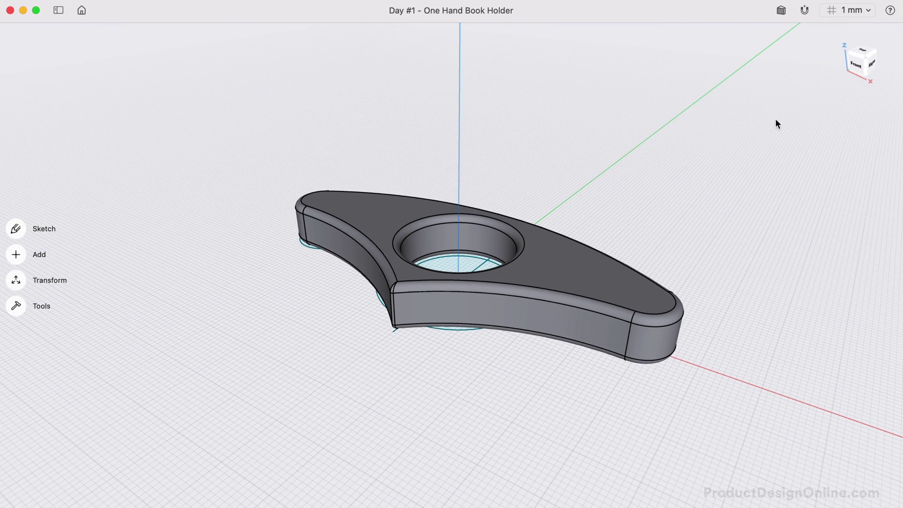
click(865, 68)
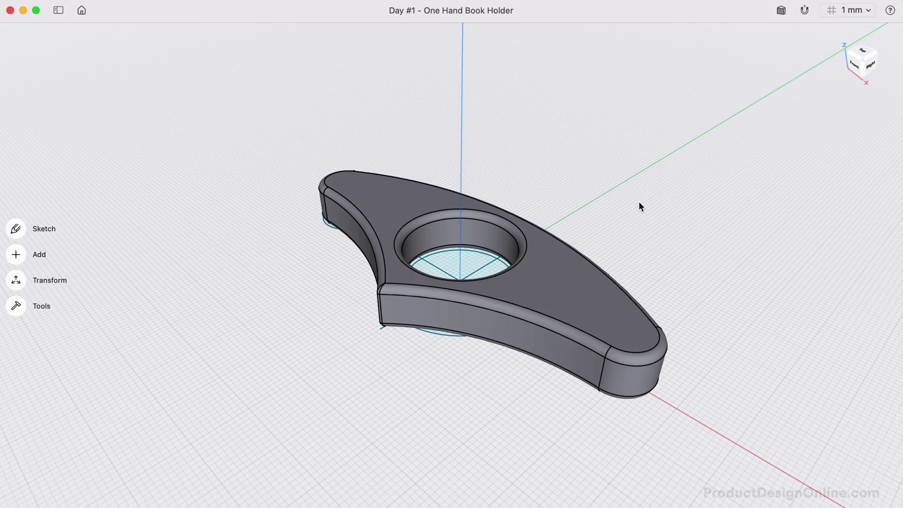
scroll(638, 206, down, 5)
scroll(638, 206, up, 5)
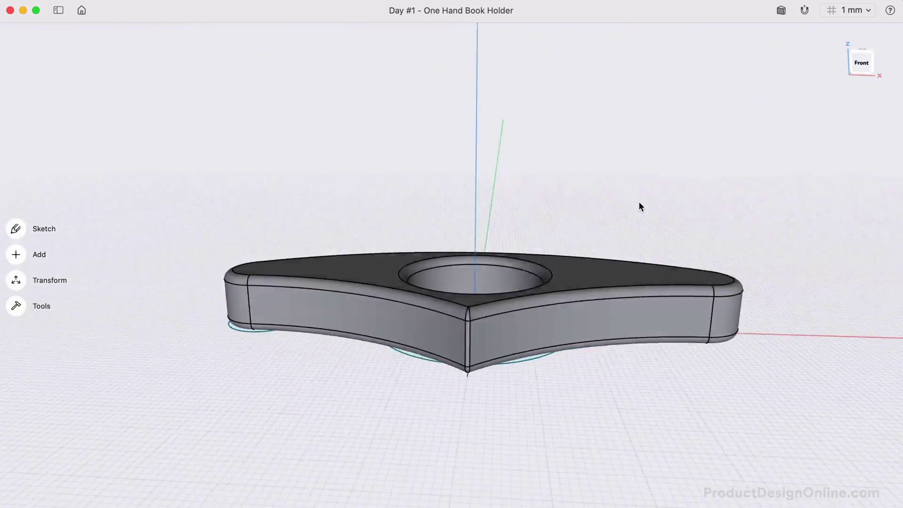
scroll(638, 206, up, 3)
scroll(638, 206, left, 3)
scroll(639, 206, left, 3)
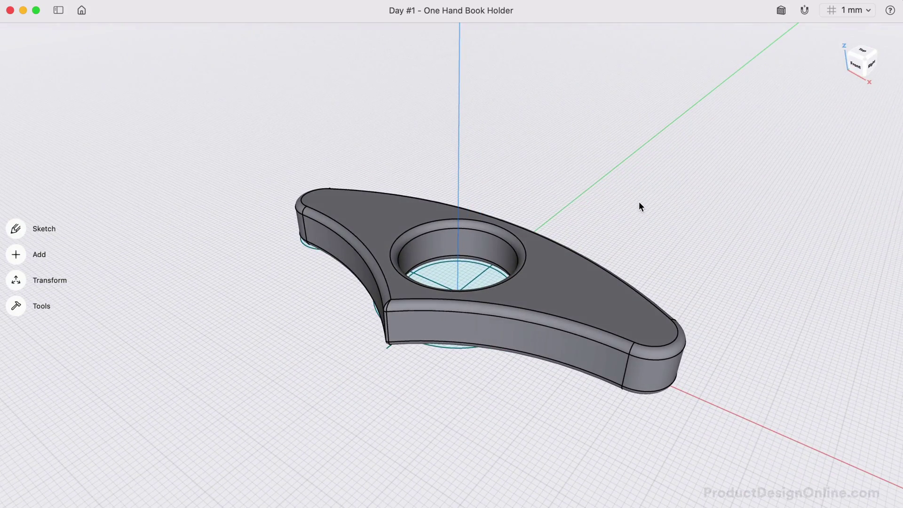
scroll(638, 206, right, 2)
scroll(639, 206, right, 3)
scroll(638, 206, left, 5)
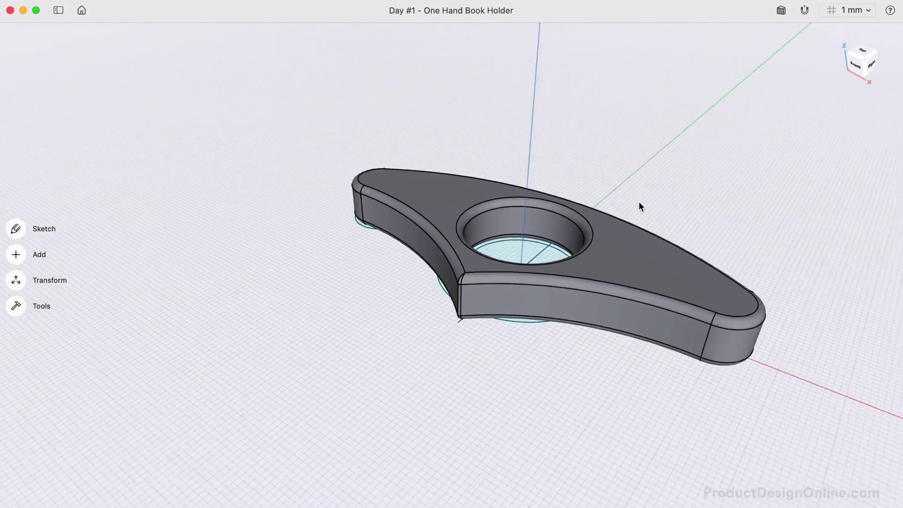
scroll(639, 206, left, 2)
scroll(640, 206, right, 5)
scroll(639, 206, left, 2)
scroll(639, 206, down, 3)
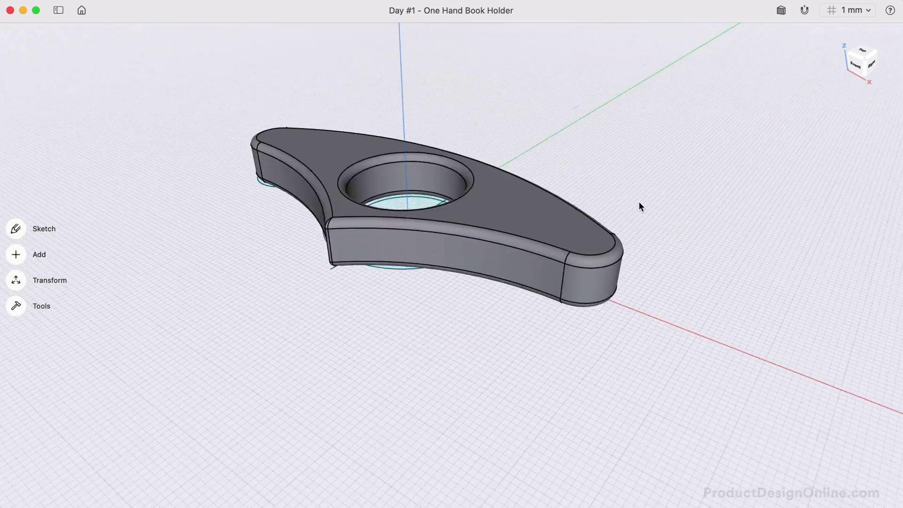
scroll(640, 206, down, 3)
scroll(641, 204, up, 2)
scroll(642, 205, up, 5)
scroll(641, 205, down, 4)
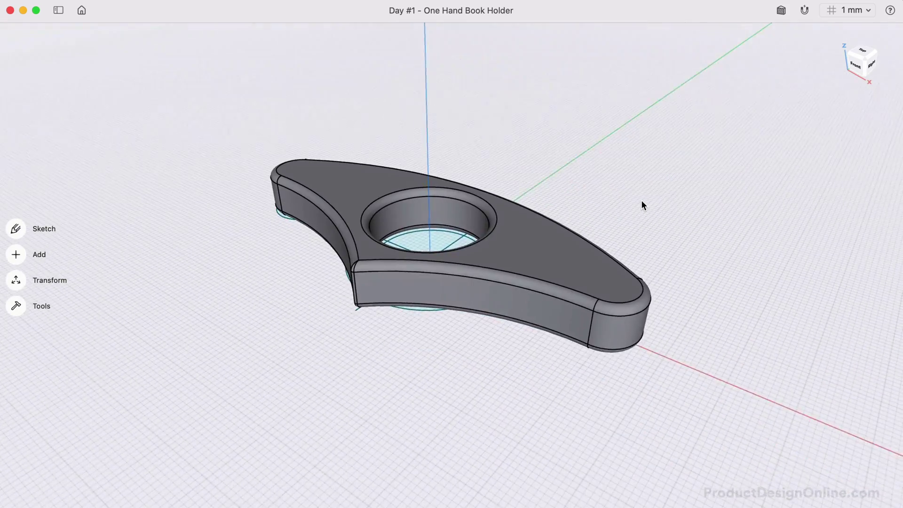
scroll(642, 205, up, 1)
scroll(641, 204, up, 3)
scroll(641, 205, up, 5)
scroll(642, 204, down, 5)
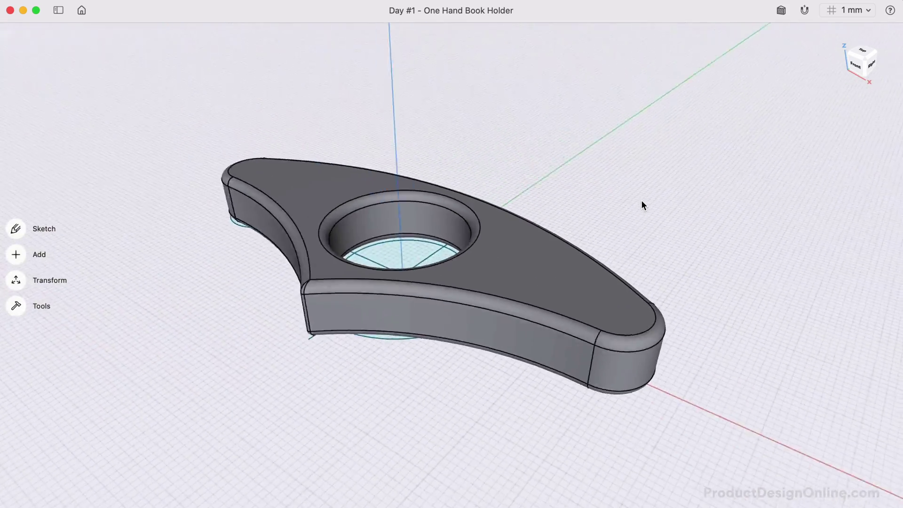
scroll(641, 204, down, 4)
scroll(641, 201, up, 5)
scroll(642, 202, down, 1)
scroll(642, 201, down, 3)
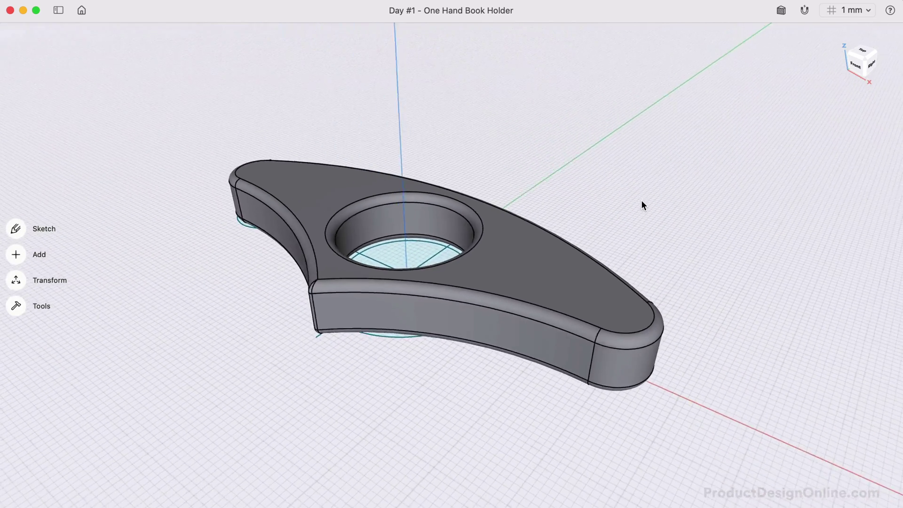
scroll(642, 201, down, 1)
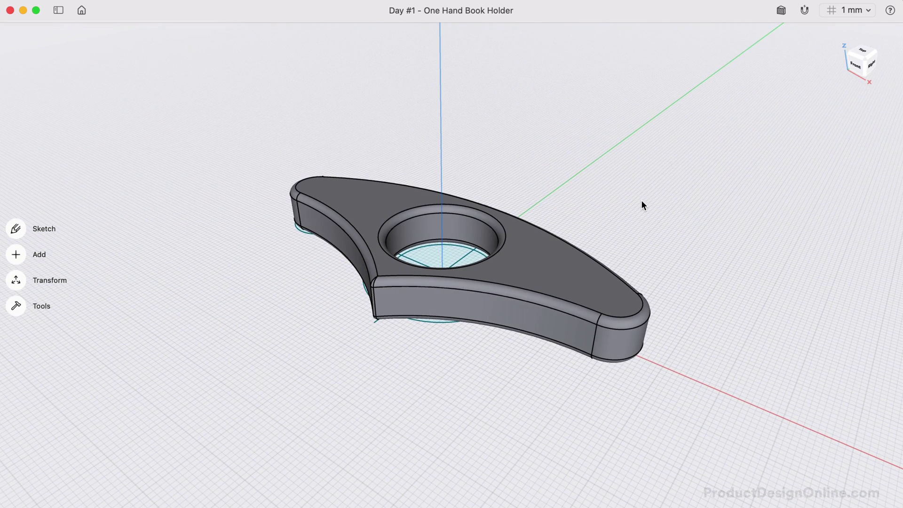
double_click(527, 255)
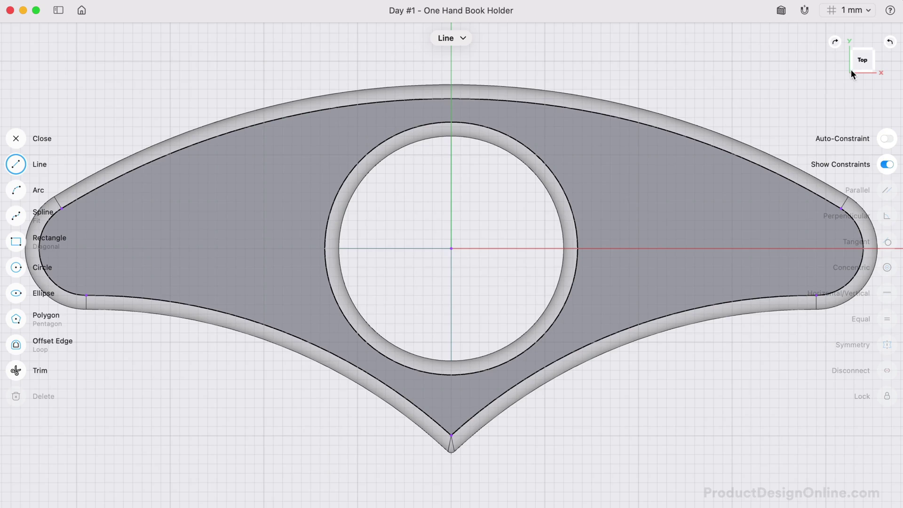
key(Escape)
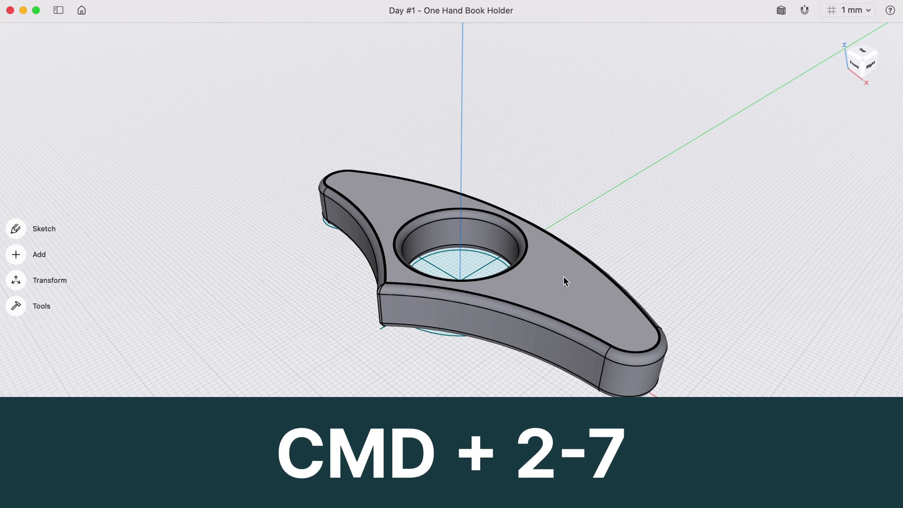
key(super+3)
key(super+4)
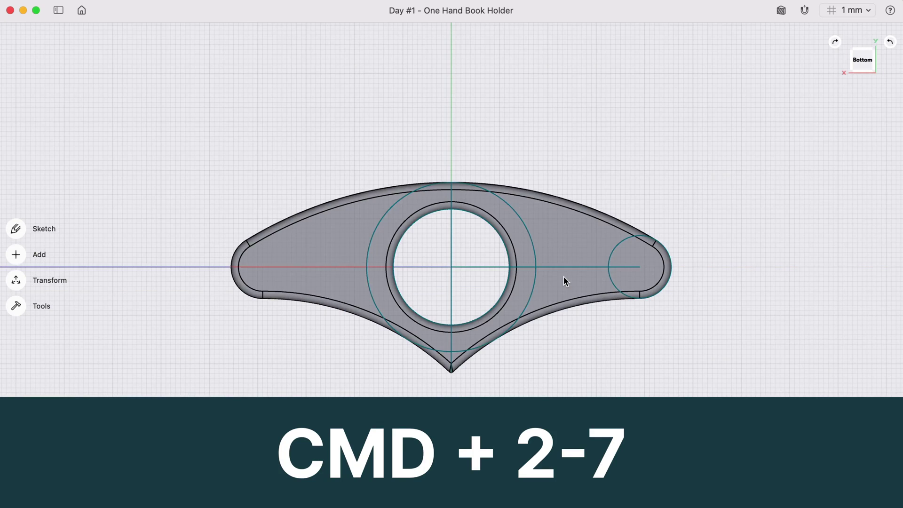
key(super+5)
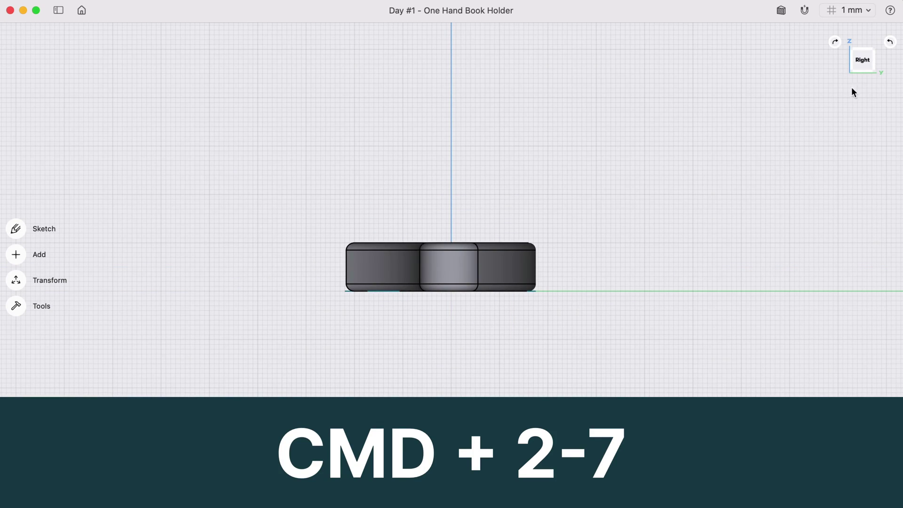
key(super+1)
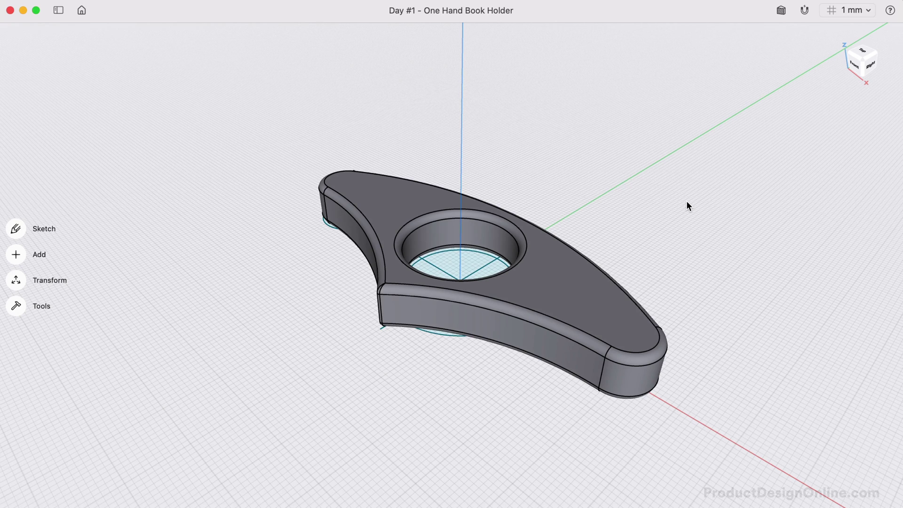
- Select the holder body and drag a copy to the lower left, then select both and deselect
click(549, 275)
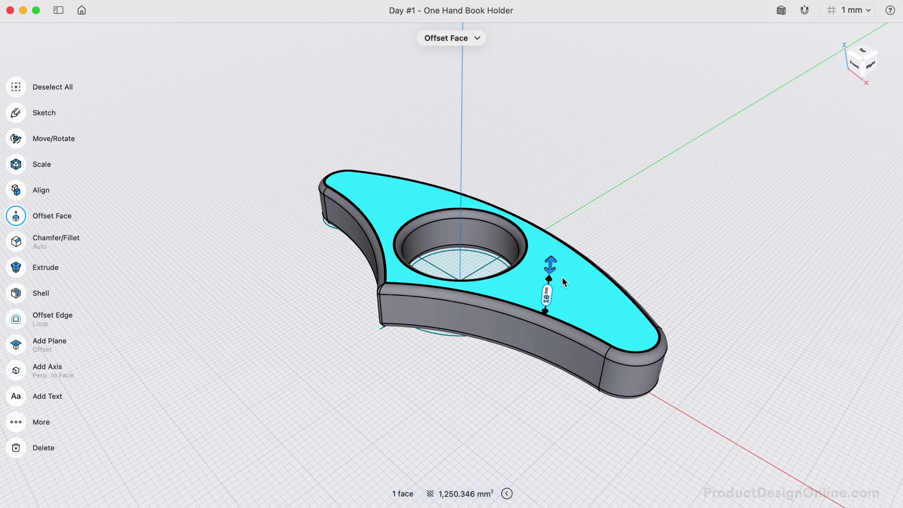
double_click(563, 277)
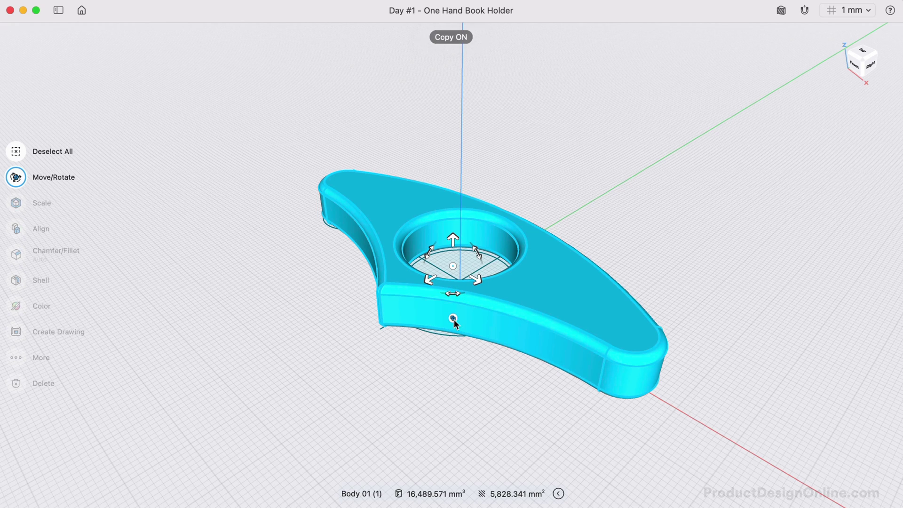
mouse_move(453, 318)
alt+mouse_down()
mouse_move(308, 379)
mouse_move(202, 439)
alt+mouse_up()
double_click(549, 280)
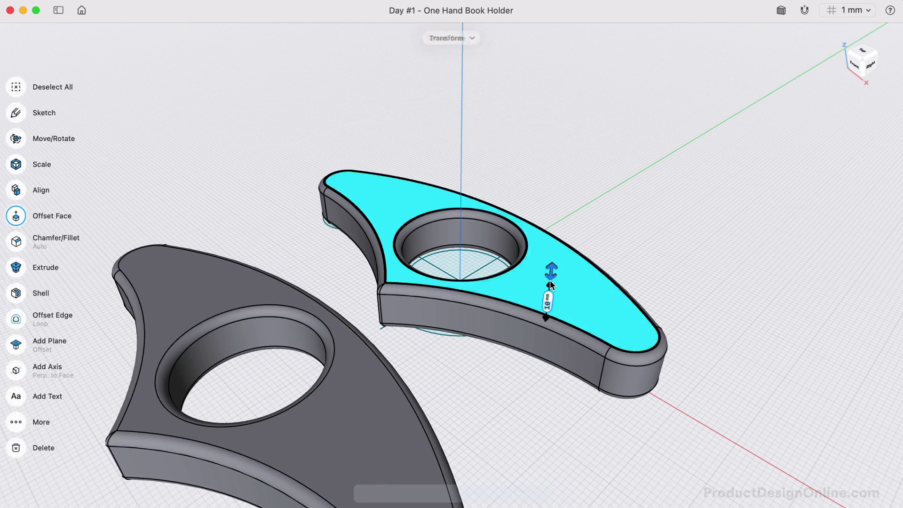
double_click(356, 405)
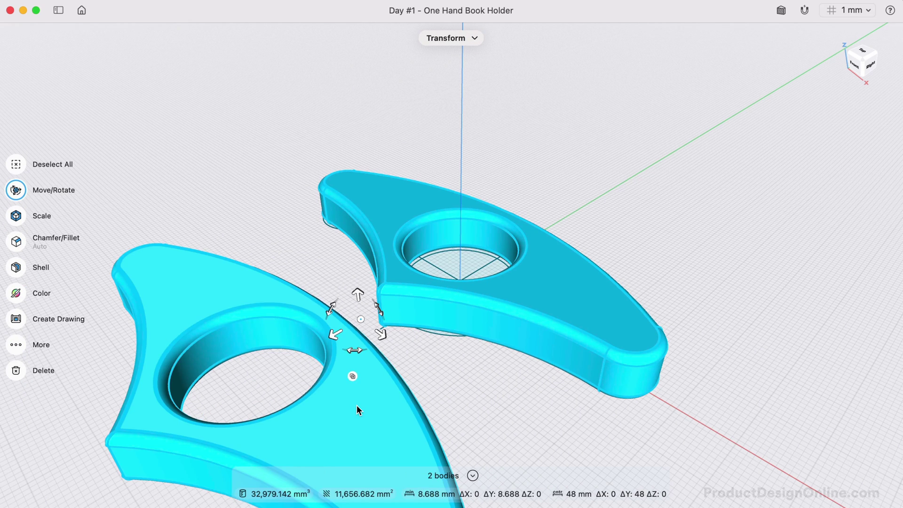
click(470, 375)
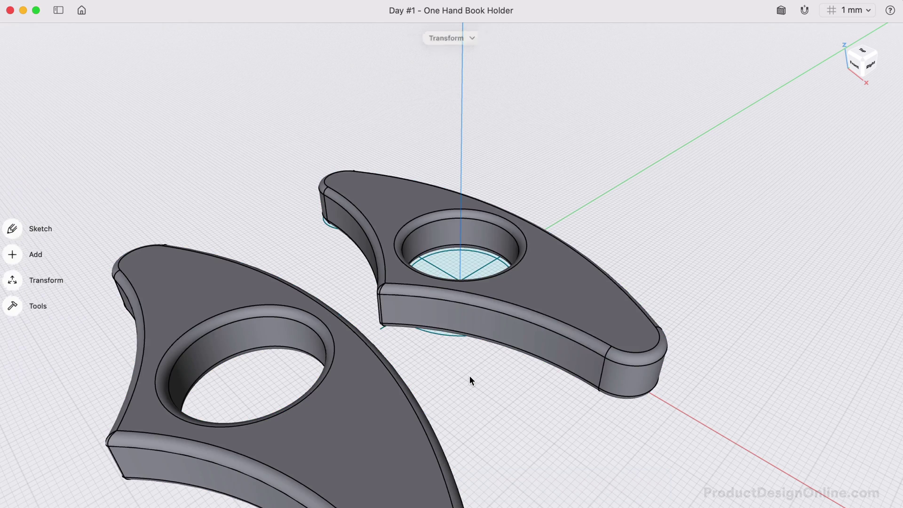
- Select the front, rounded corner and back top edges, then clear the selection
click(540, 313)
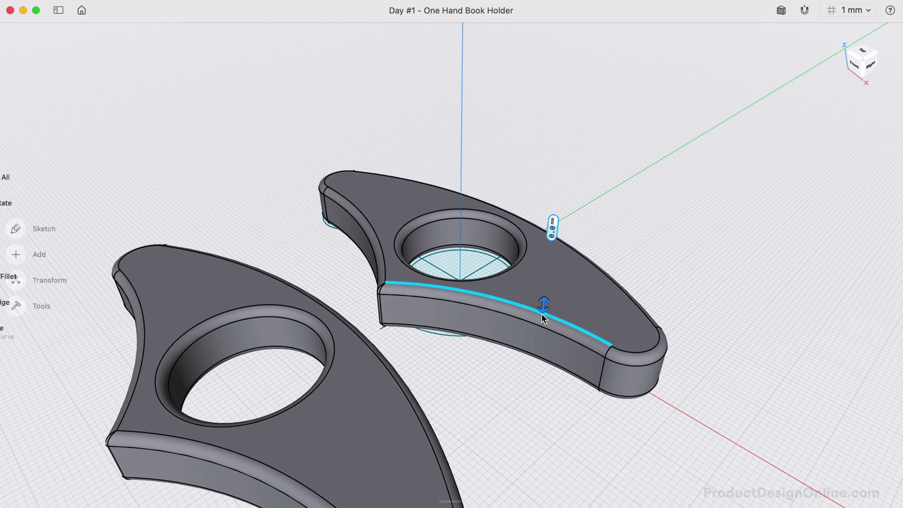
click(637, 357)
click(638, 309)
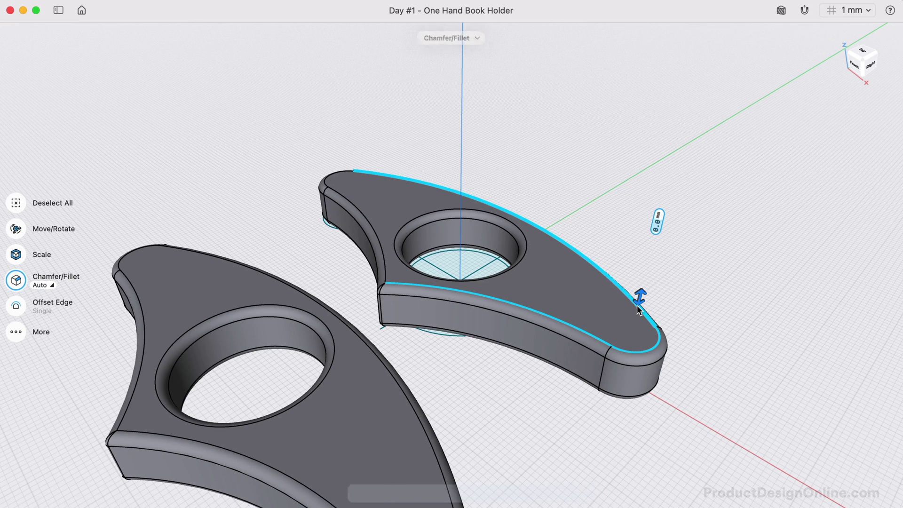
click(605, 211)
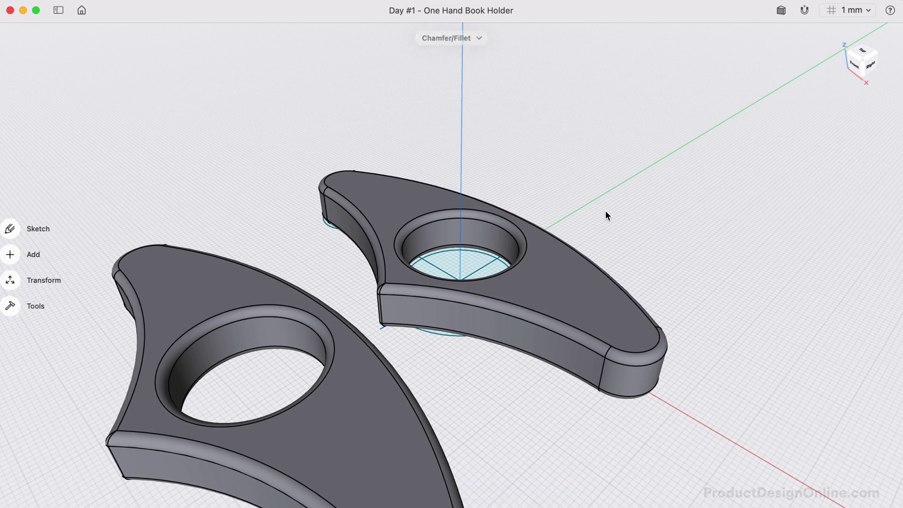
- Delete the duplicate body Body 01 (2) from the items list
click(58, 10)
click(93, 83)
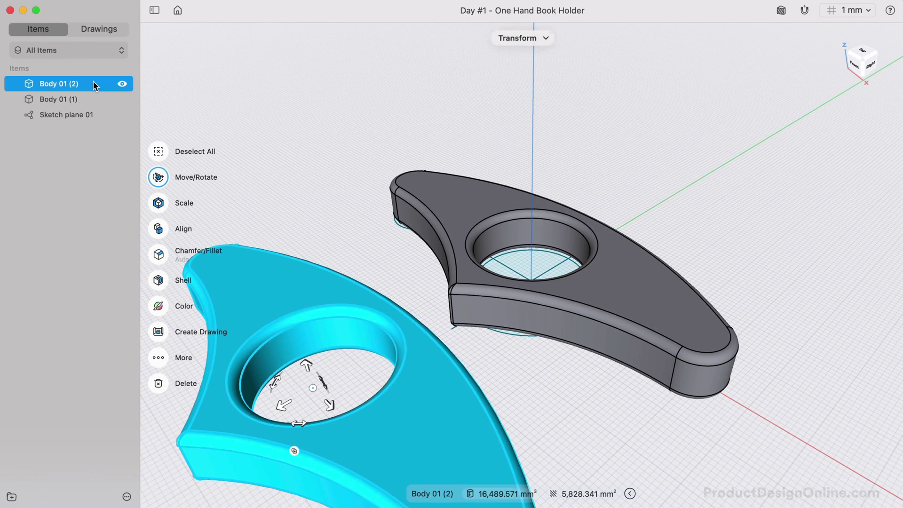
right_click(93, 83)
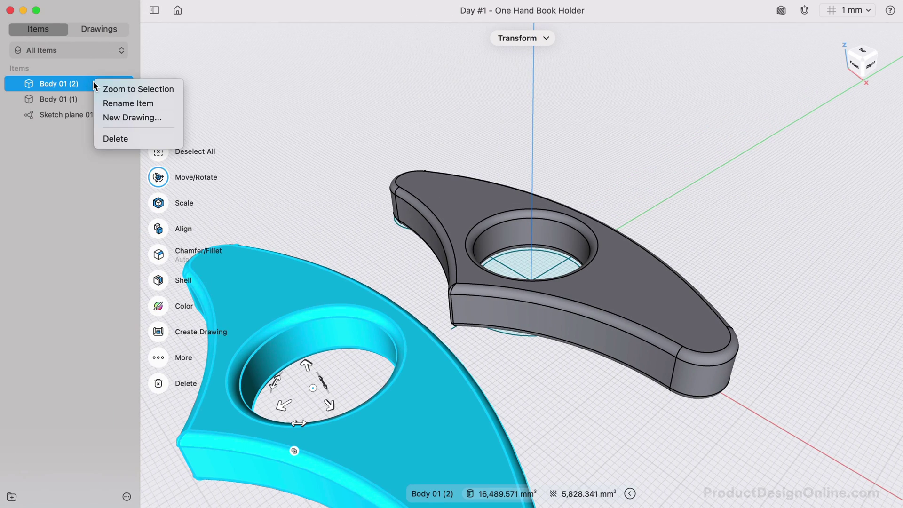
click(116, 138)
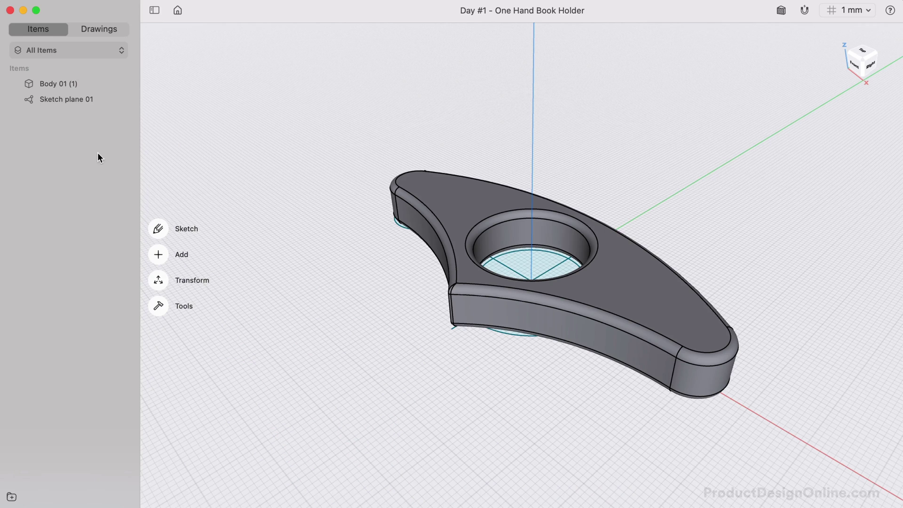
- Hide the items list, box-select the holder's 43 faces, clear, then select all with Cmd+A
click(151, 11)
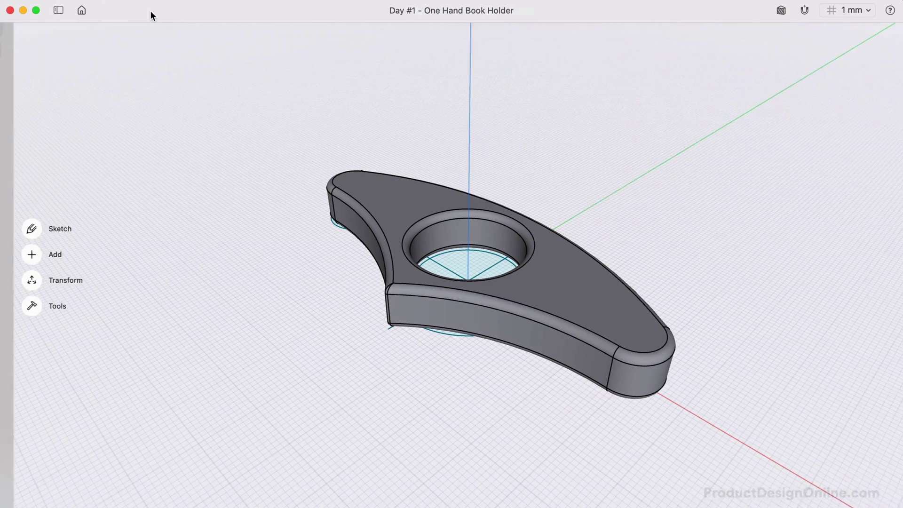
drag(249, 113, 745, 443)
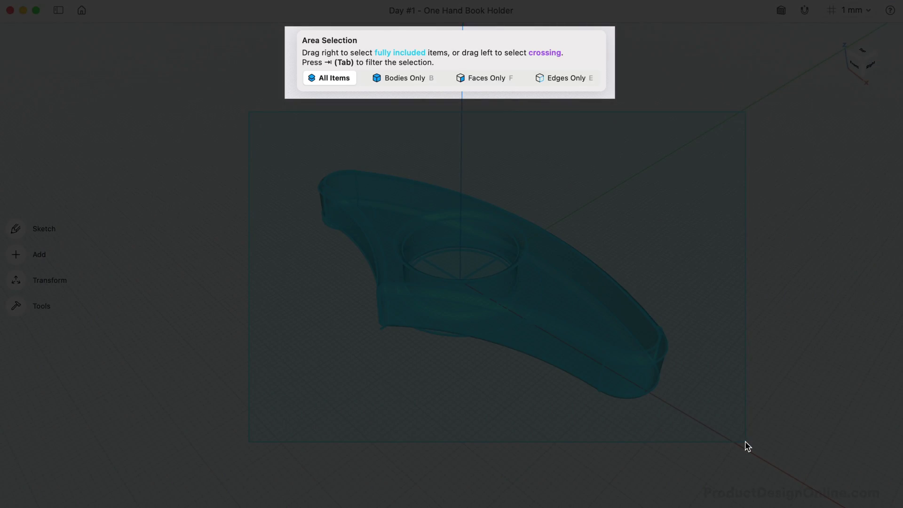
key(b)
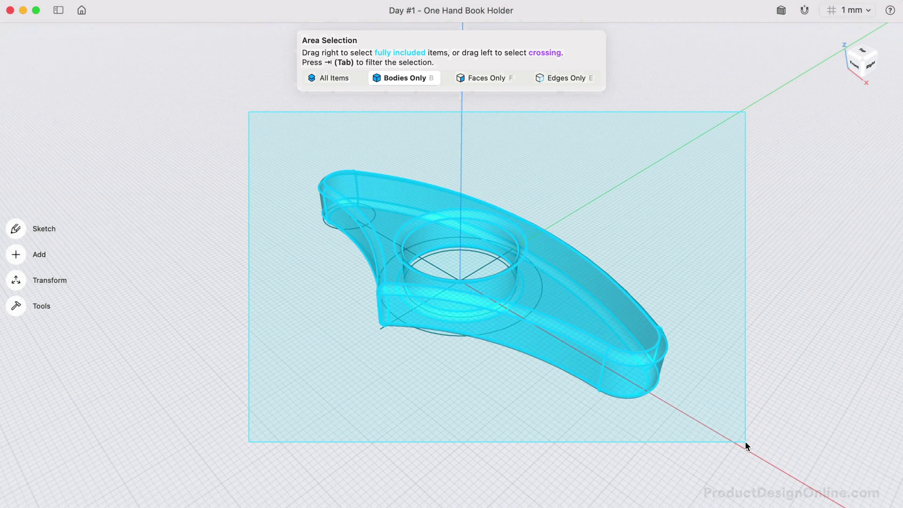
key(f)
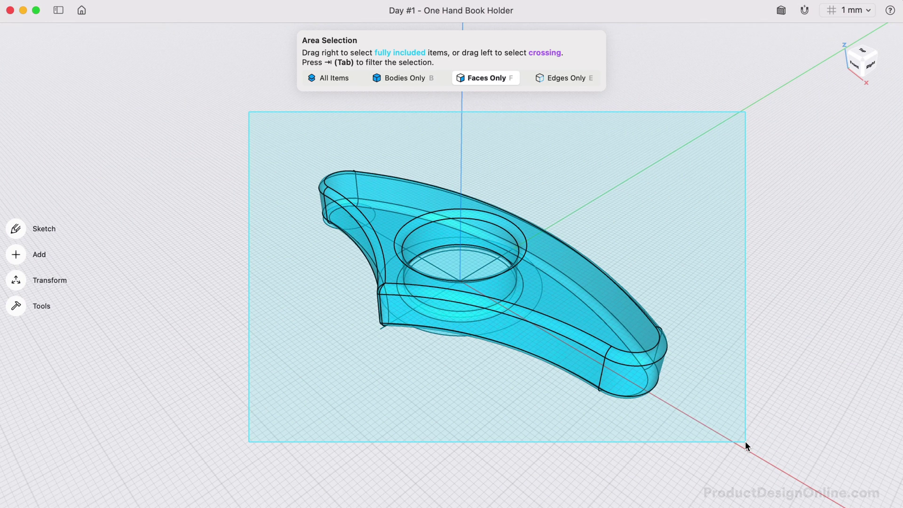
drag(746, 442, 745, 442)
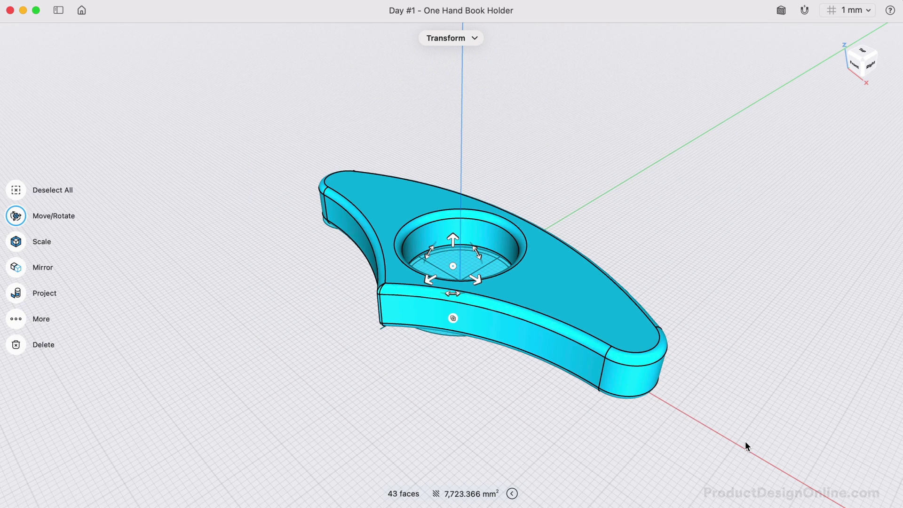
key(Escape)
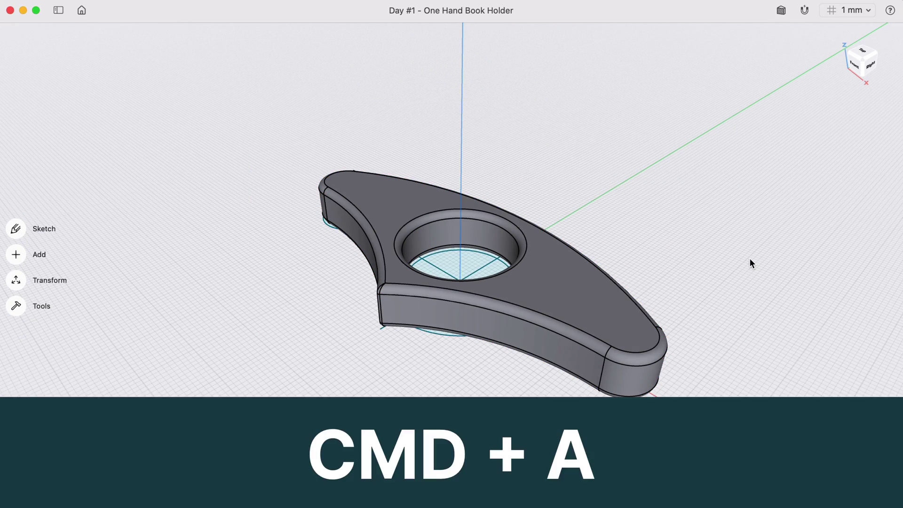
key(super+a)
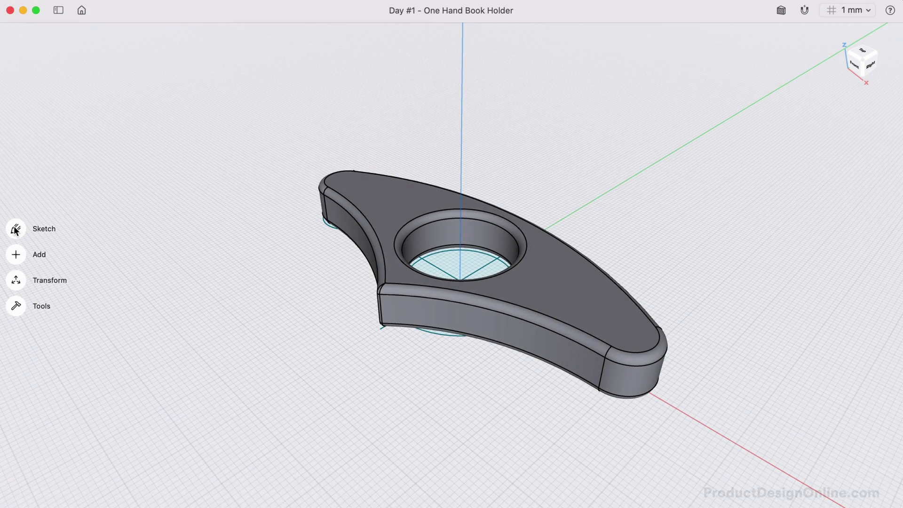
click(15, 230)
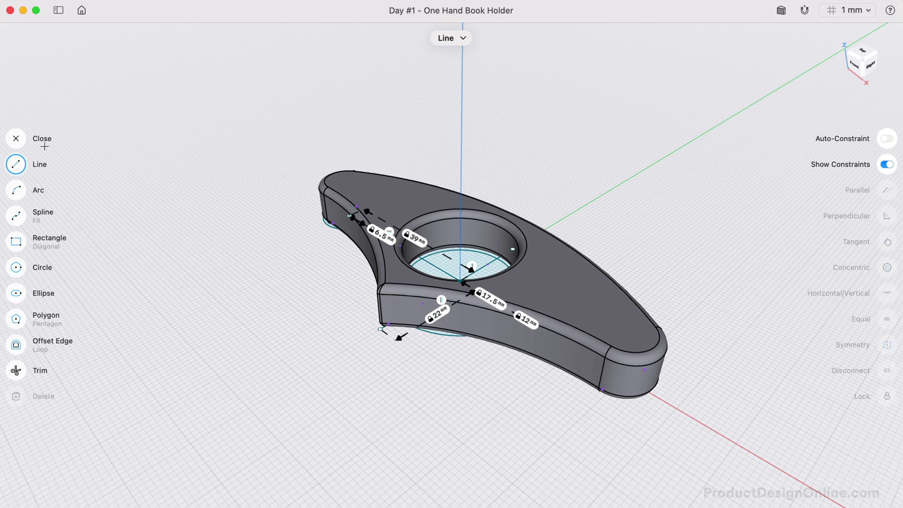
click(16, 138)
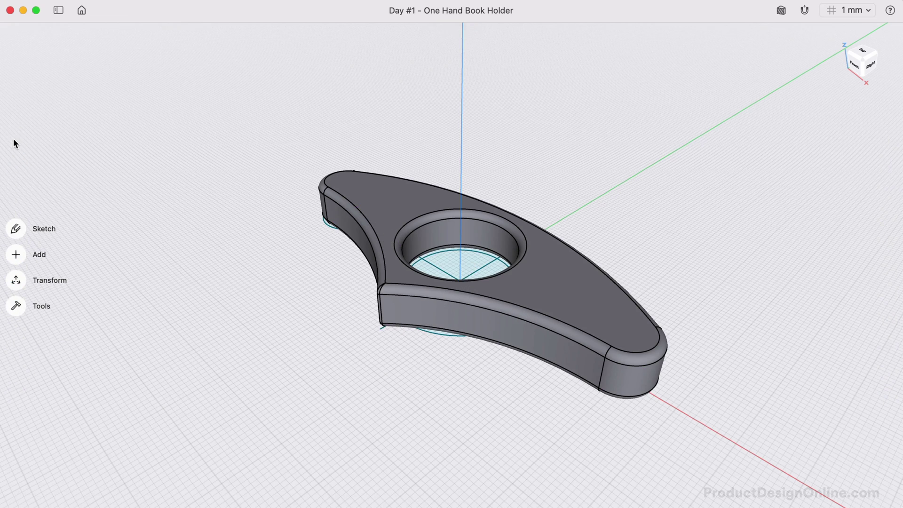
click(18, 254)
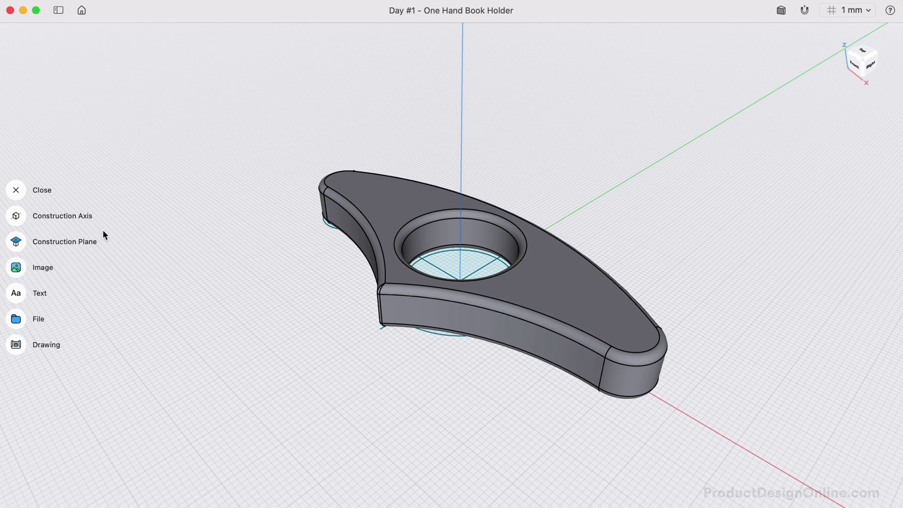
click(17, 192)
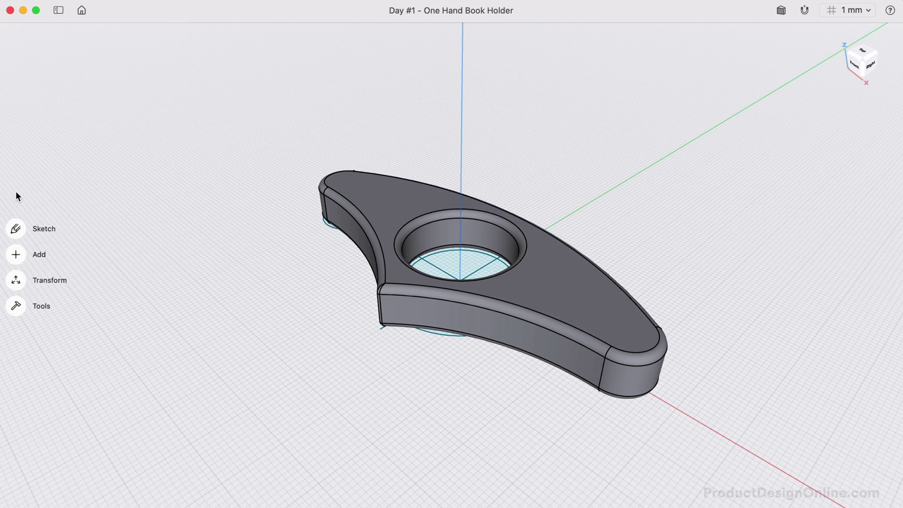
click(22, 280)
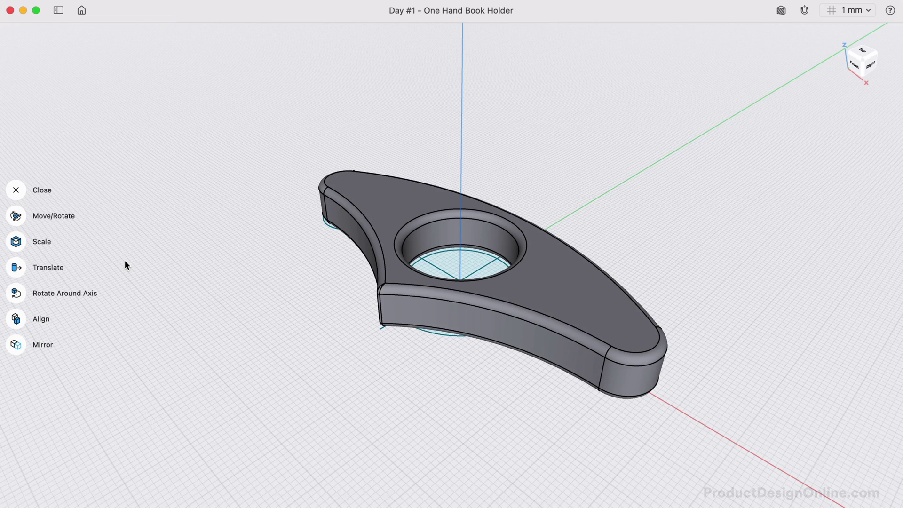
click(33, 189)
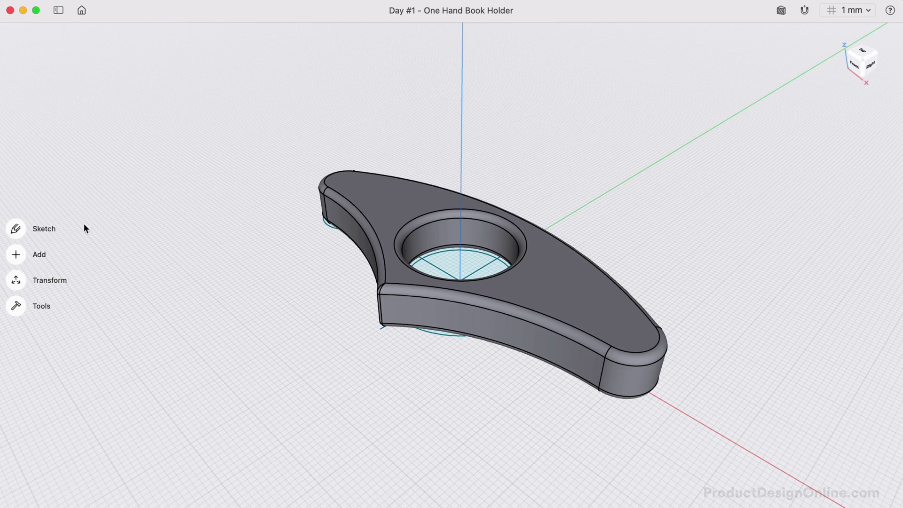
click(23, 304)
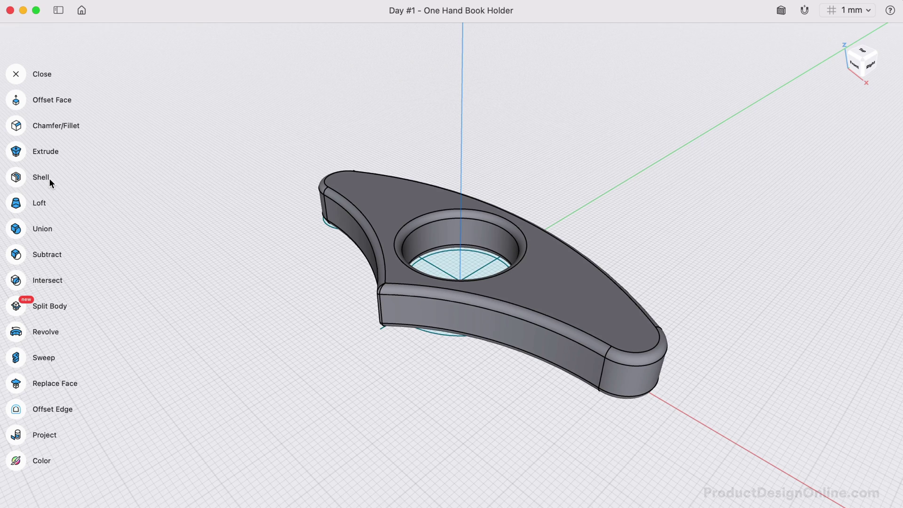
click(16, 73)
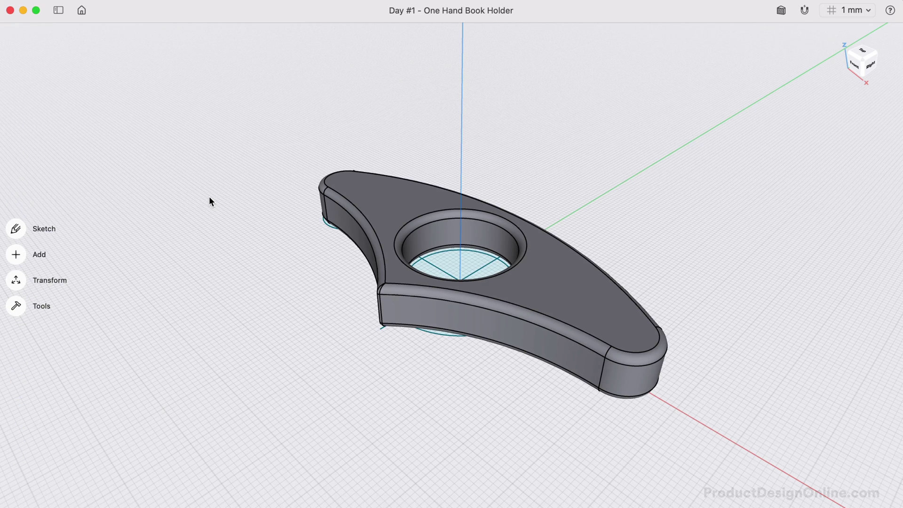
click(400, 278)
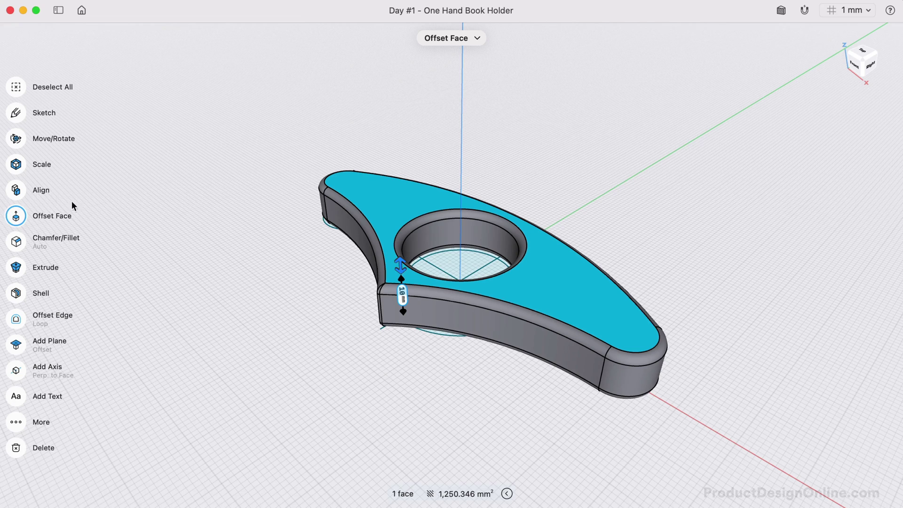
click(297, 278)
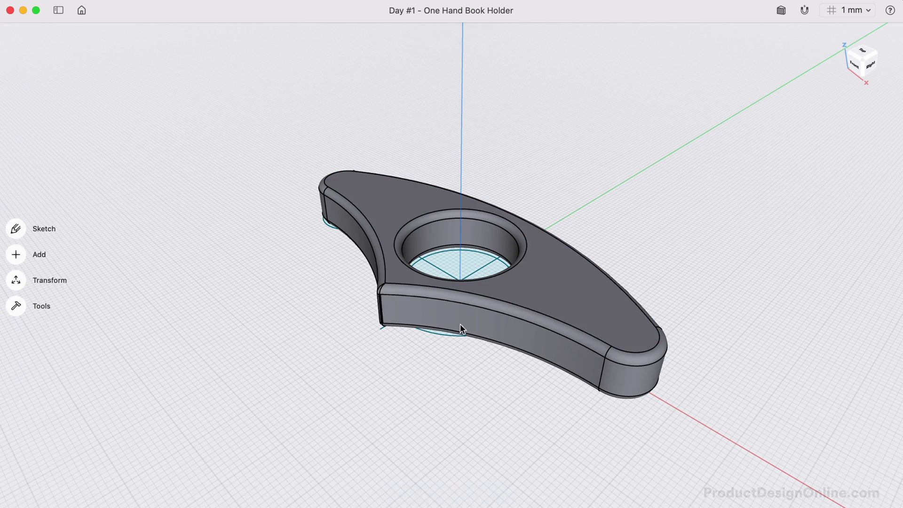
click(640, 374)
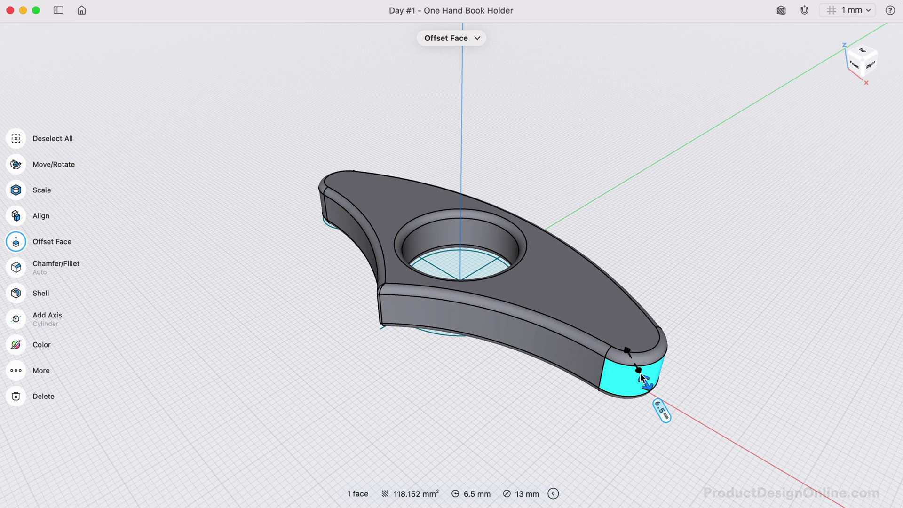
click(503, 392)
click(553, 326)
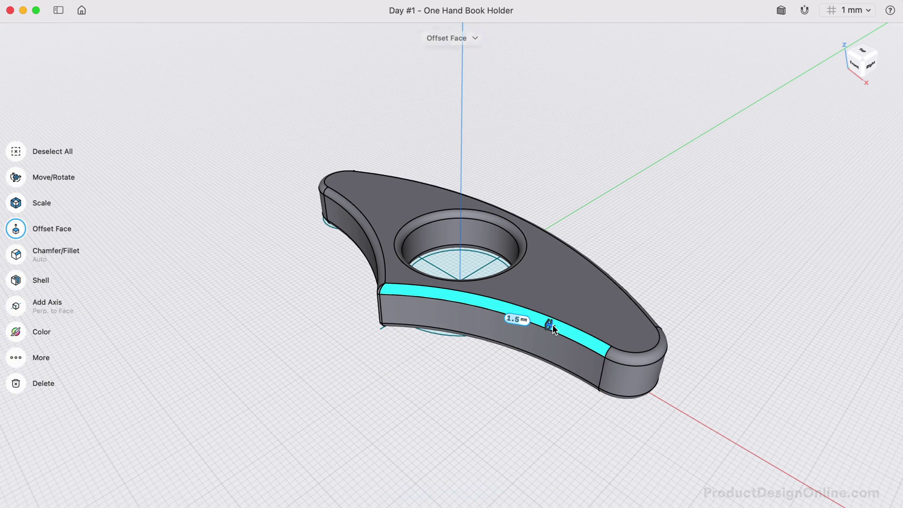
click(349, 416)
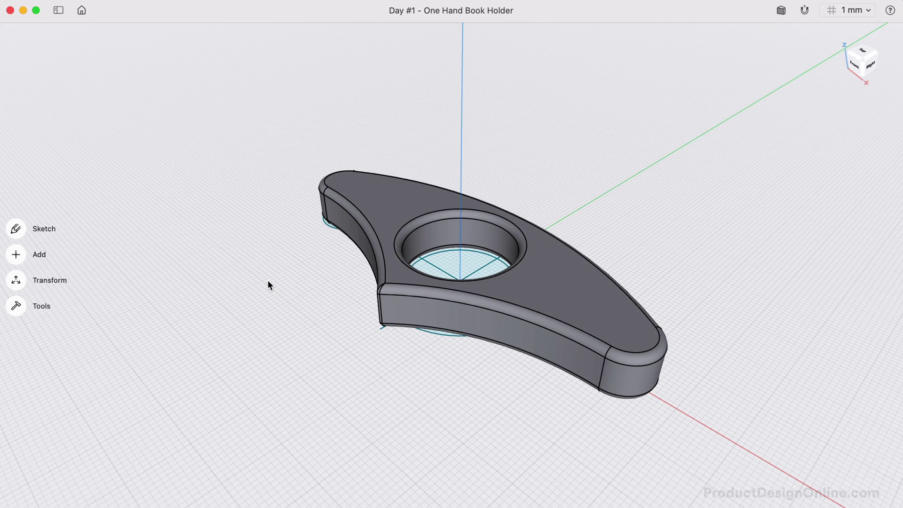
- Search commands for 'fil', then dismiss search and show the items list
text(fil)
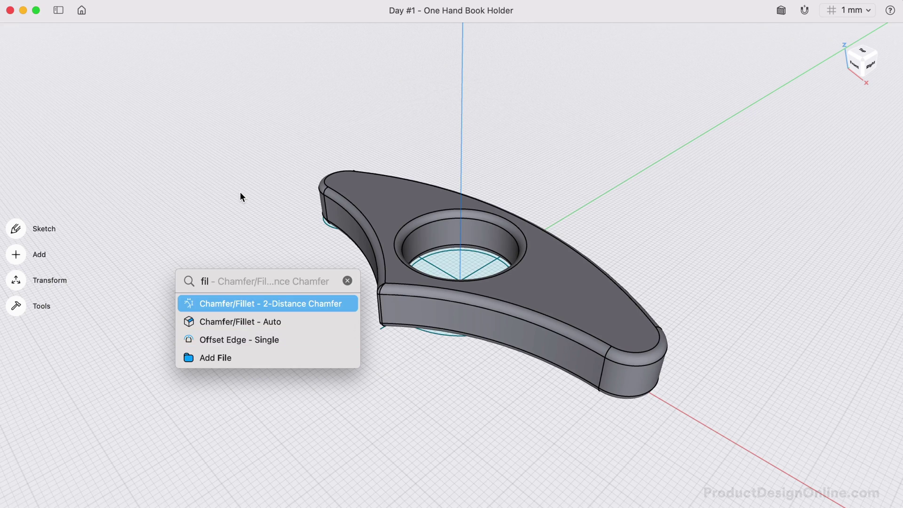
key(ctrl+super+s)
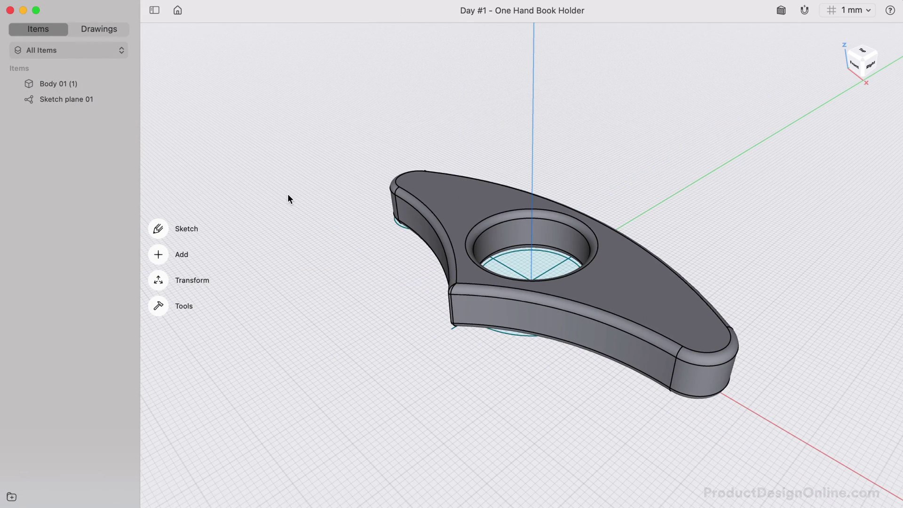